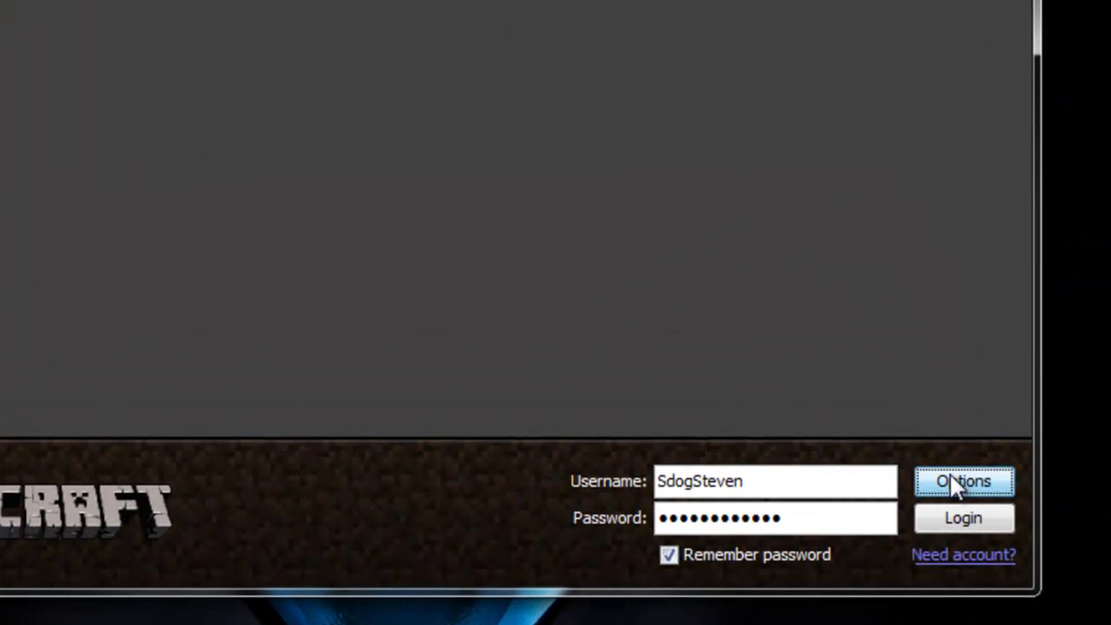
# Force a game update in the launcher options and log in to the game with the remembered account.
pyautogui.click(957, 483)
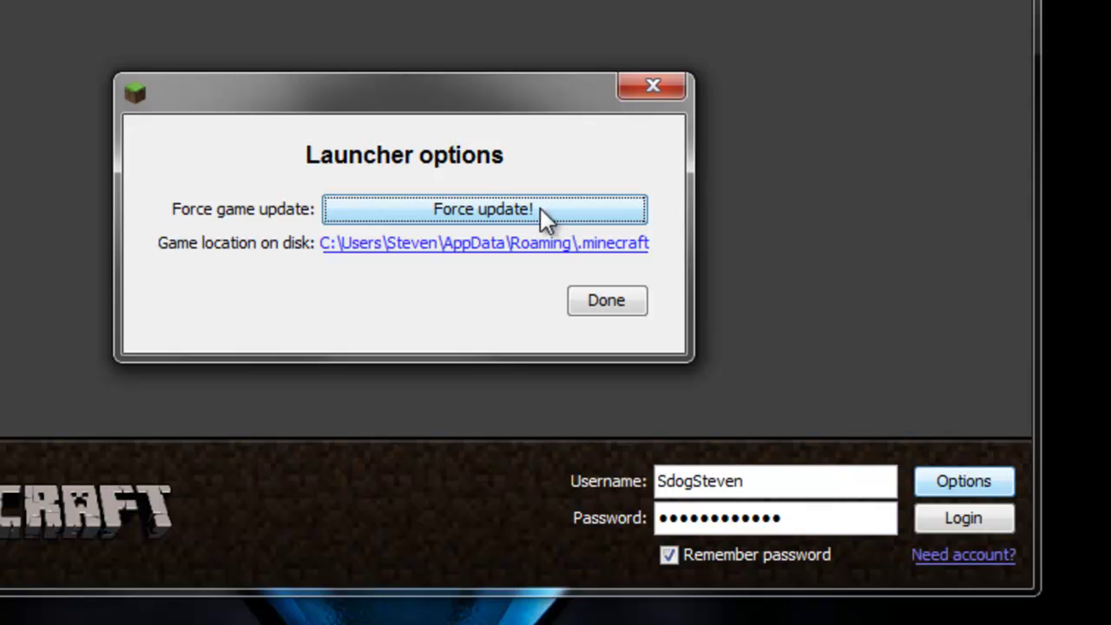
pyautogui.click(547, 213)
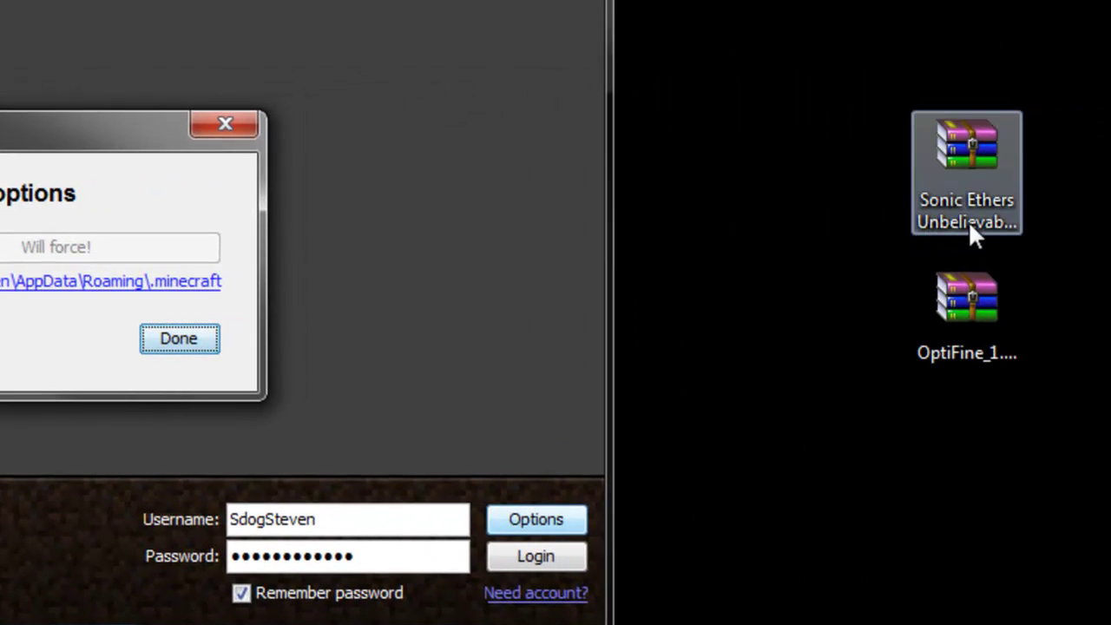
pyautogui.click(986, 347)
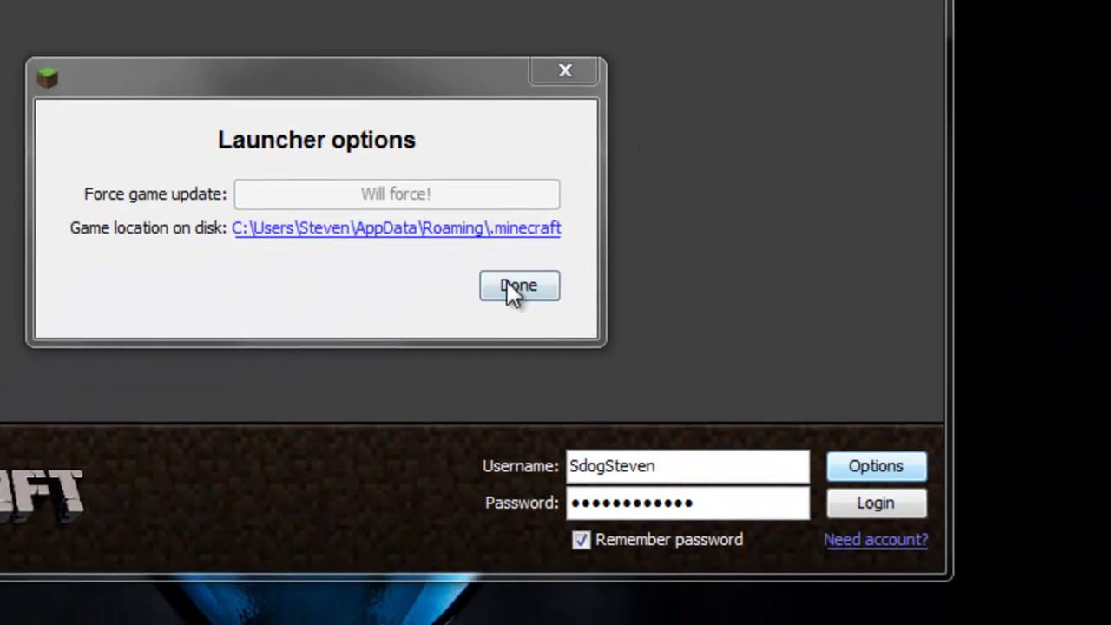
pyautogui.click(173, 337)
pyautogui.click(894, 501)
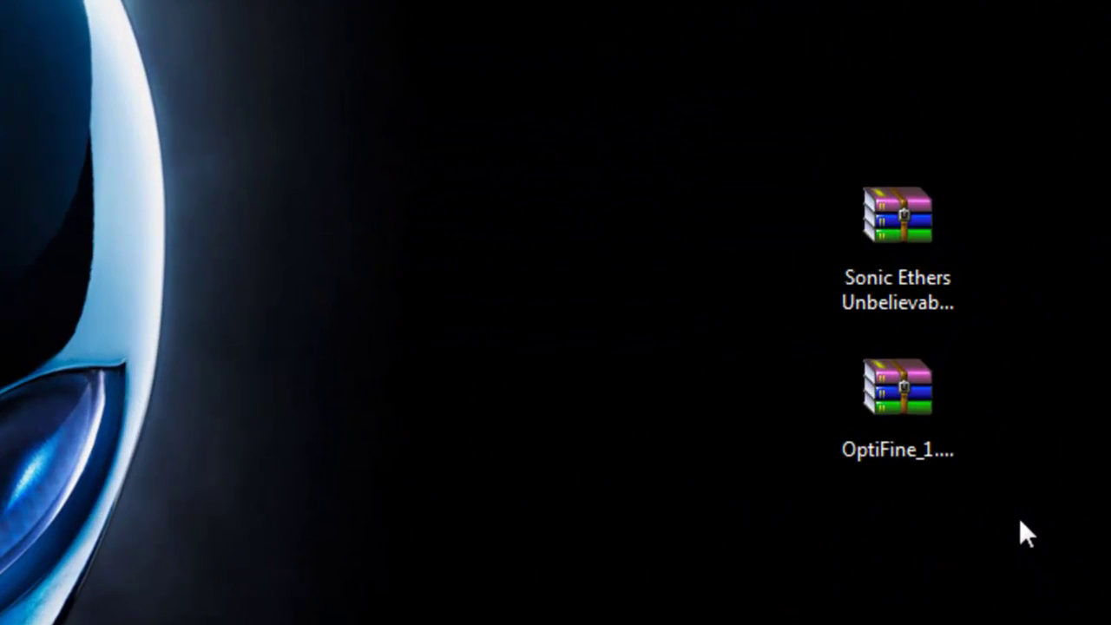
pyautogui.moveTo(1014, 562); pyautogui.dragTo(987, 441)
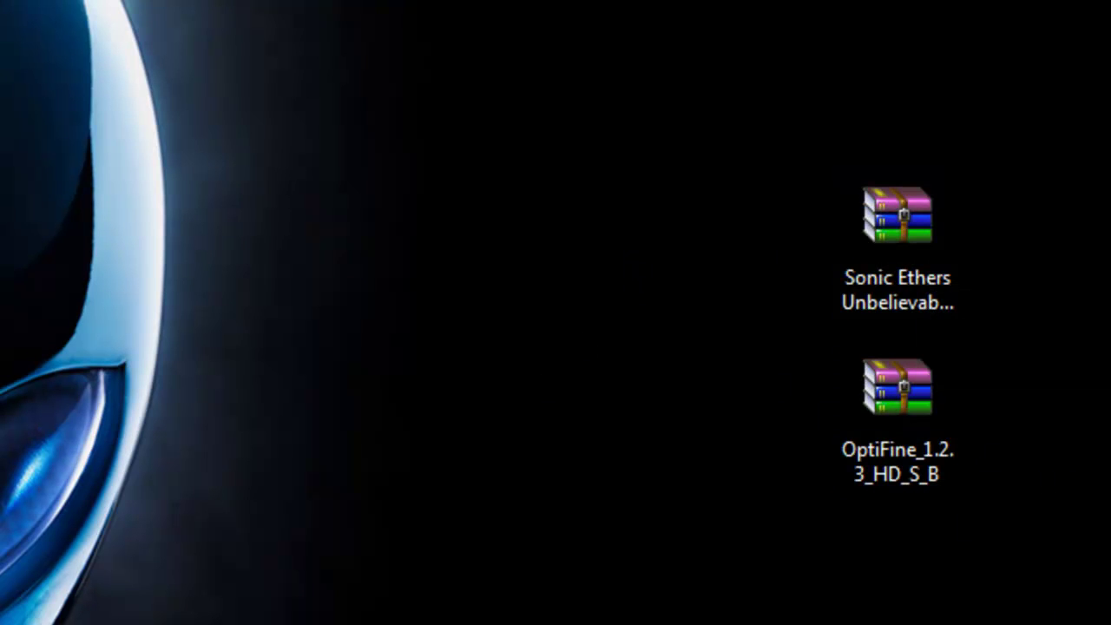
pyautogui.moveTo(1042, 607); pyautogui.dragTo(527, 203)
pyautogui.moveTo(1036, 566); pyautogui.dragTo(677, 185)
pyautogui.click(653, 185)
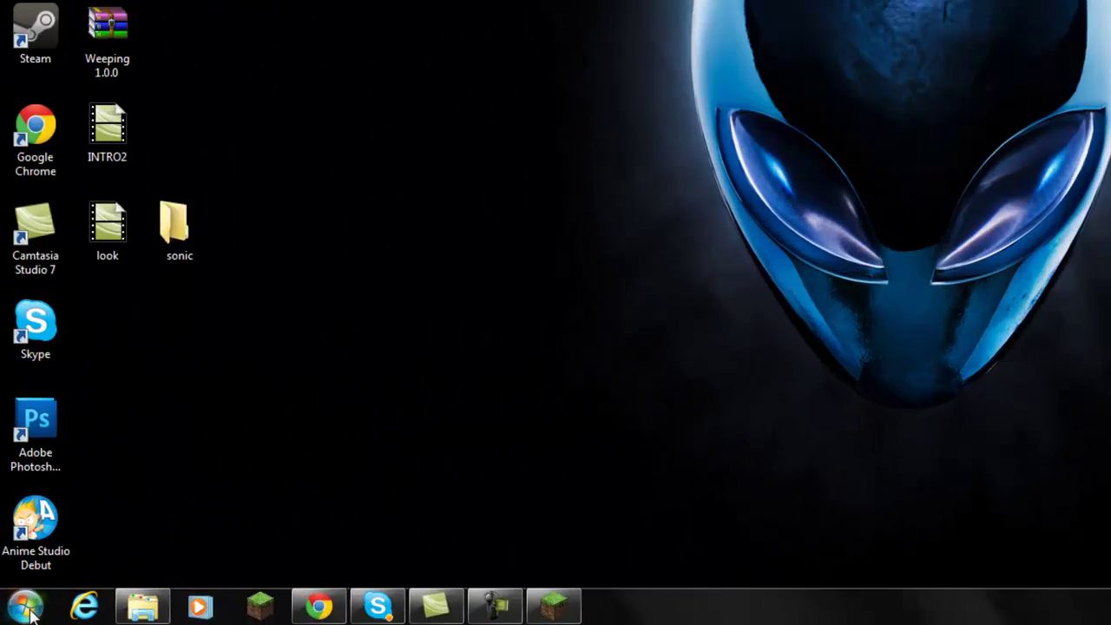
# Search Windows for %appdata%, open the Roaming folder and go to the bin folder inside .minecraft.
pyautogui.press('super')
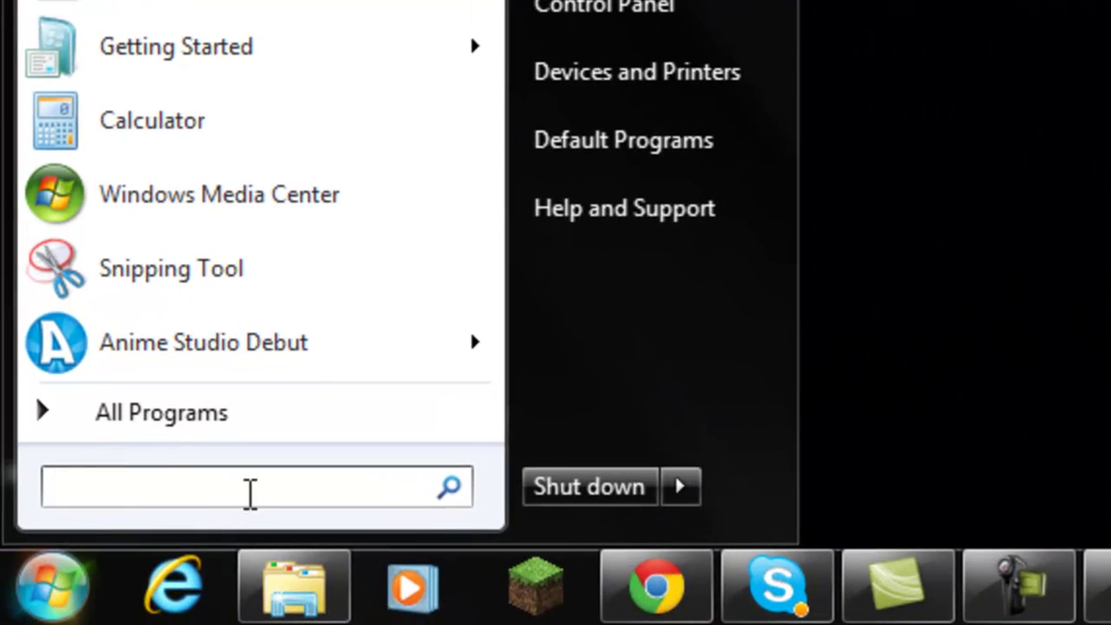
pyautogui.write('%appdata%')
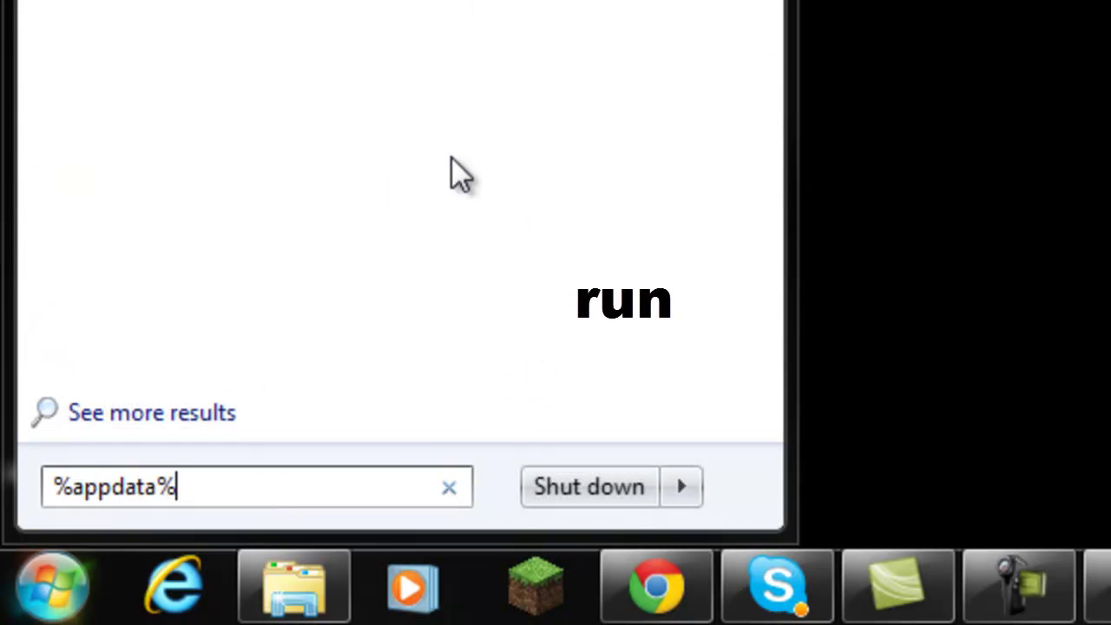
pyautogui.press('Return')
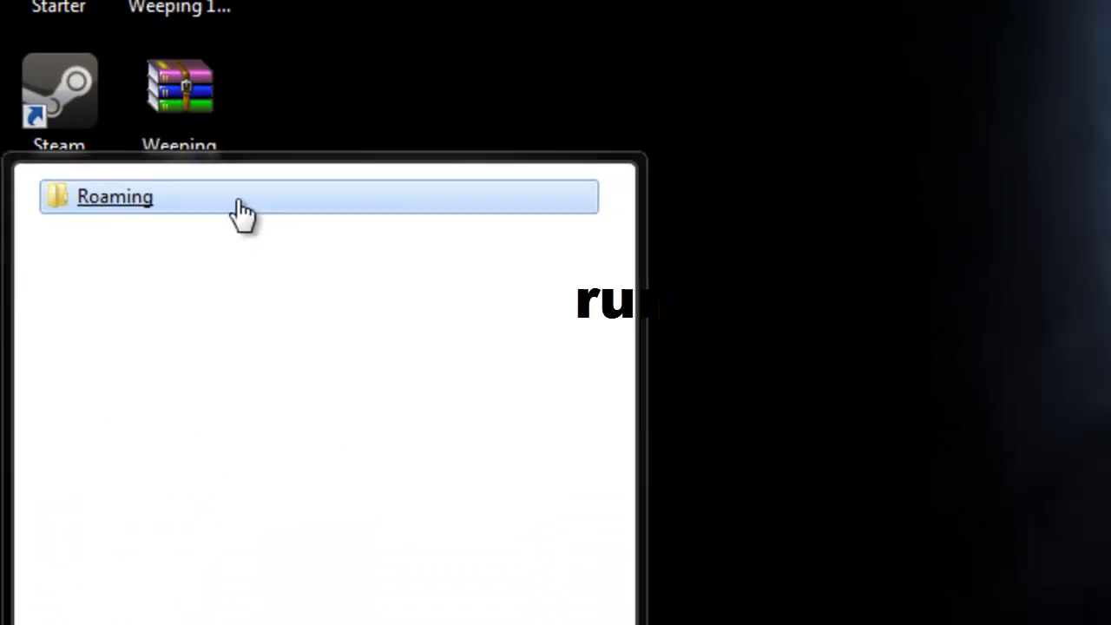
pyautogui.click(300, 174)
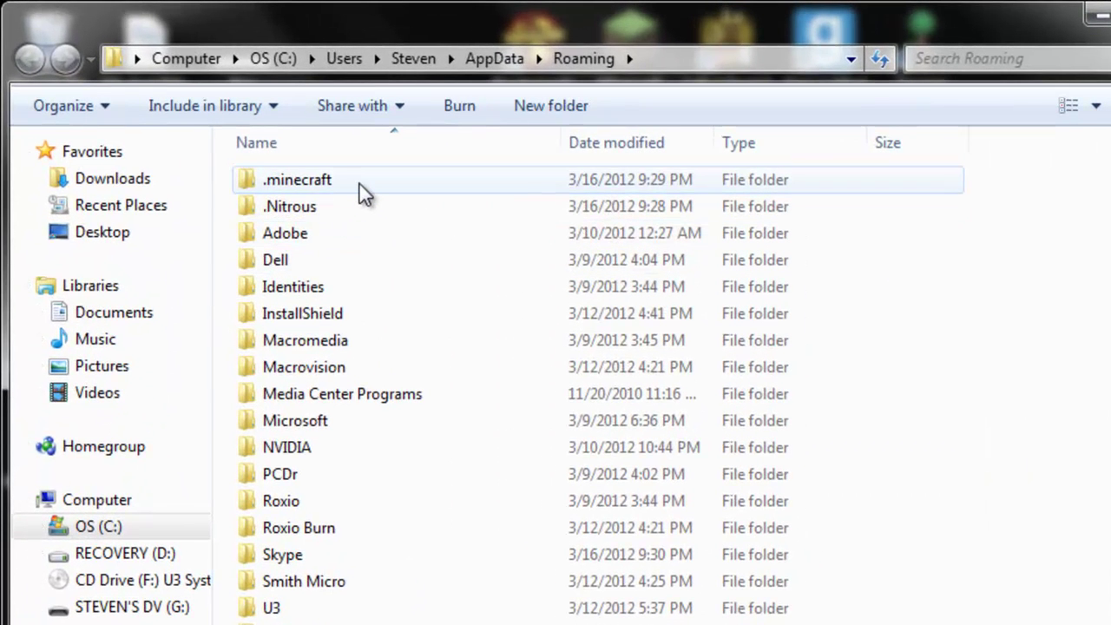
pyautogui.doubleClick(359, 184)
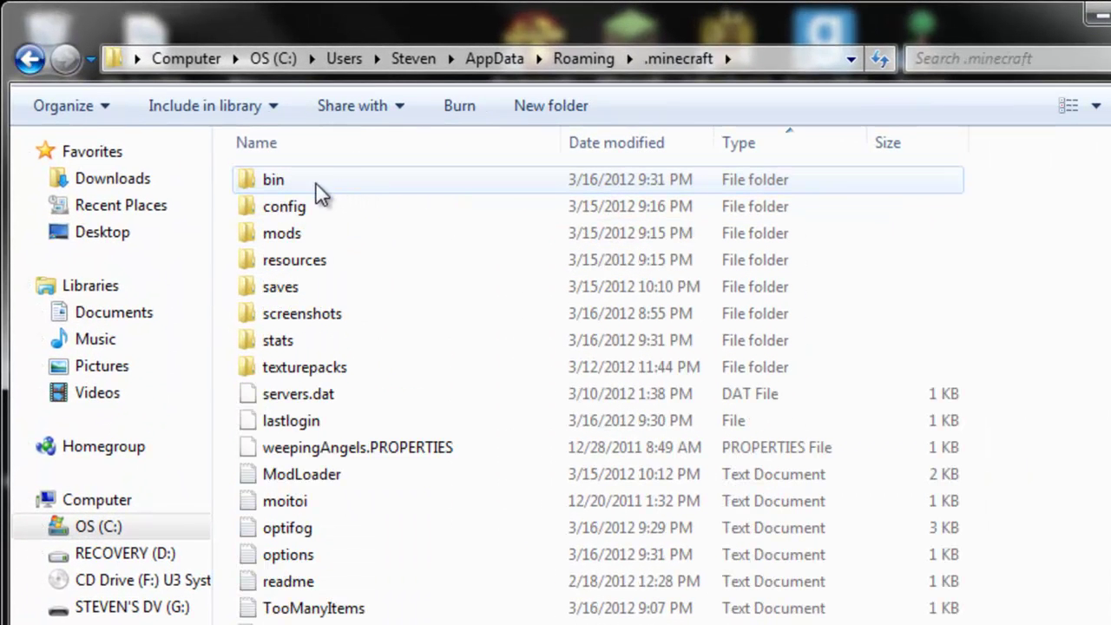
pyautogui.click(318, 175)
pyautogui.doubleClick(318, 176)
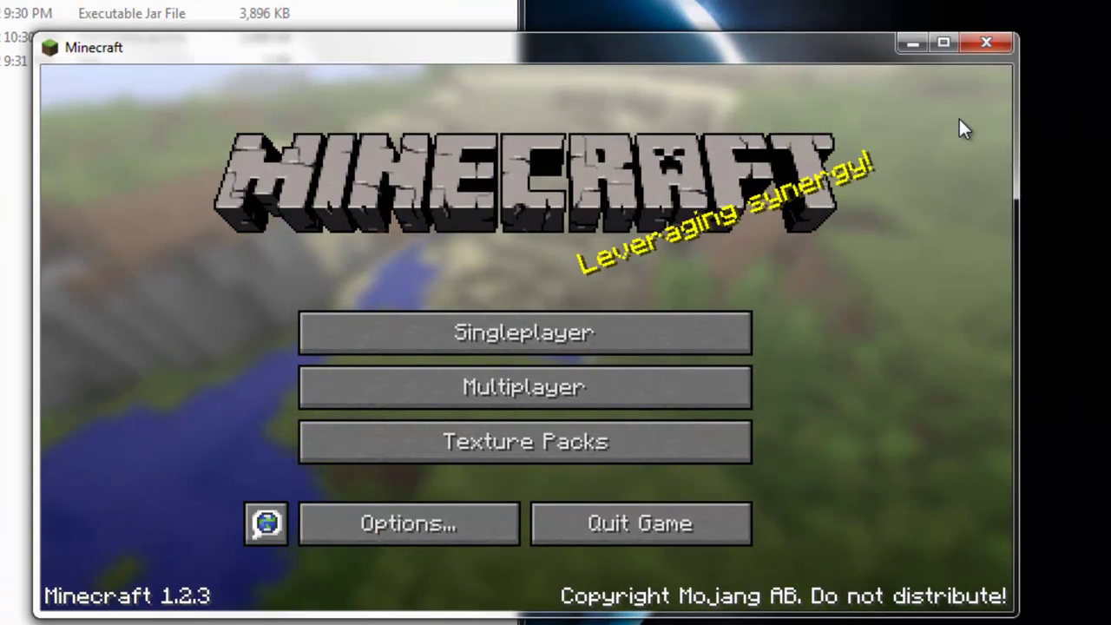
# Close the running Minecraft game and open the minecraft jar file from the bin folder with WinRAR archiver.
pyautogui.click(987, 35)
pyautogui.click(323, 334)
pyautogui.rightClick(324, 334)
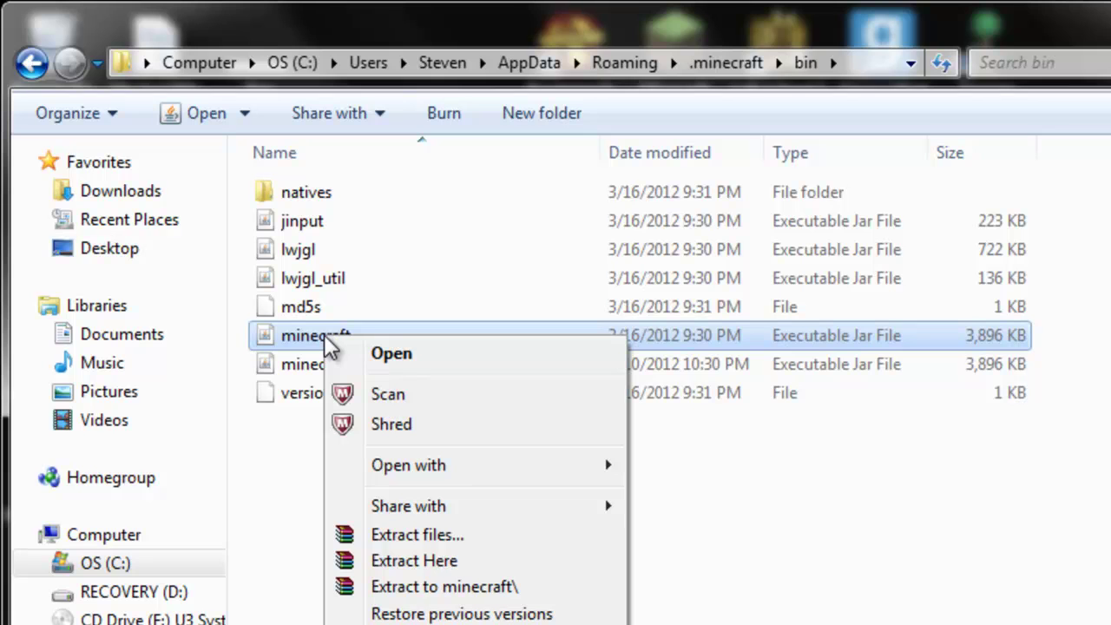
pyautogui.moveTo(421, 469)
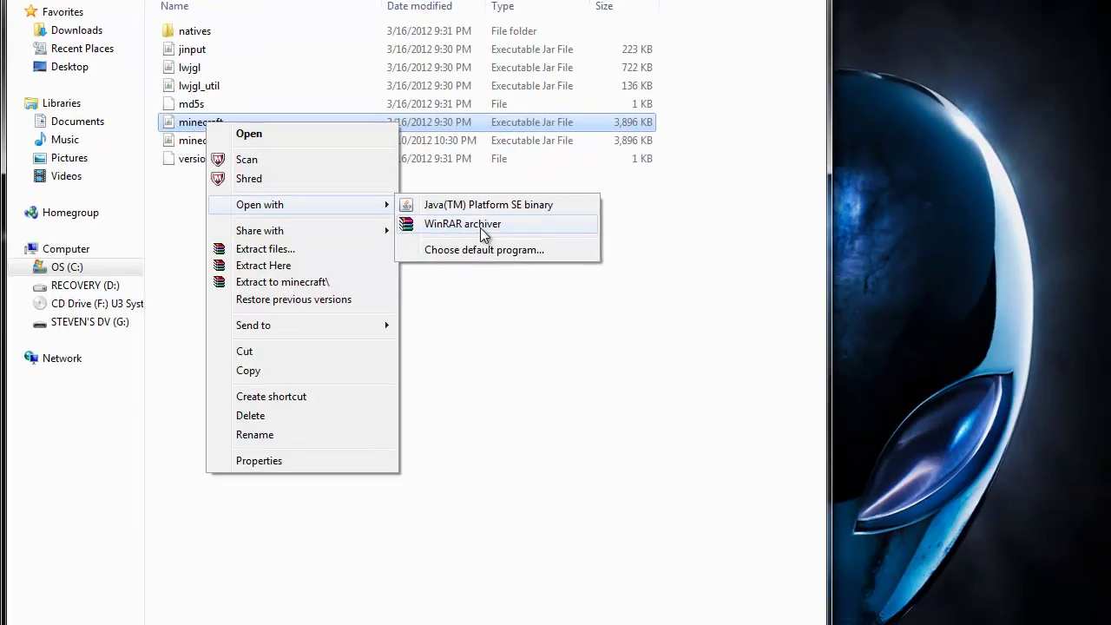
pyautogui.click(756, 501)
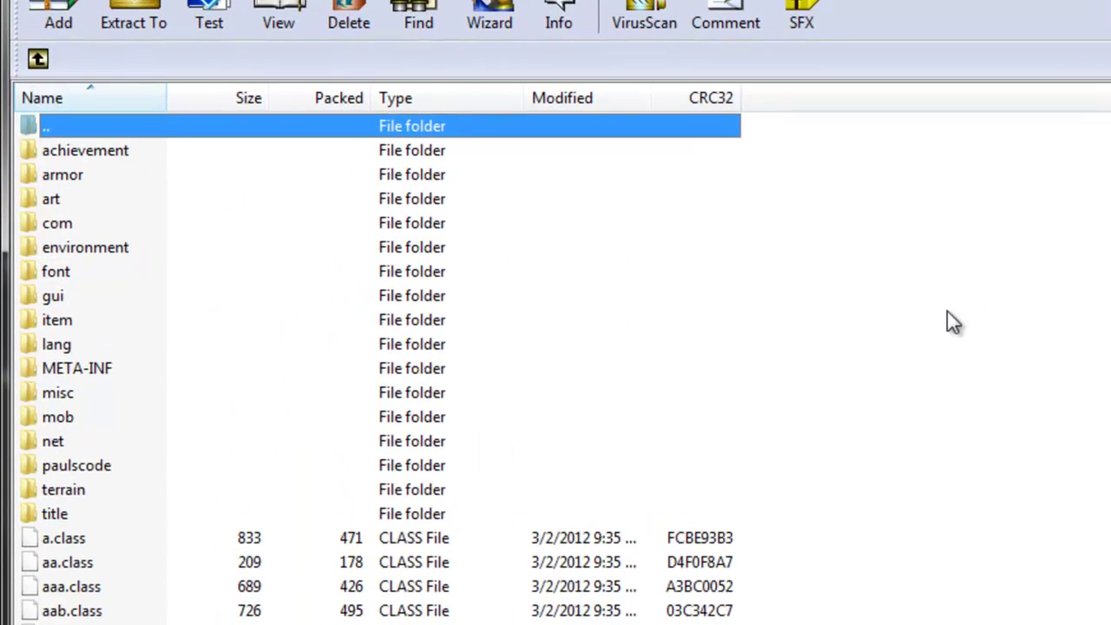
# Delete the META-INF folder from the minecraft.jar archive.
pyautogui.click(137, 369)
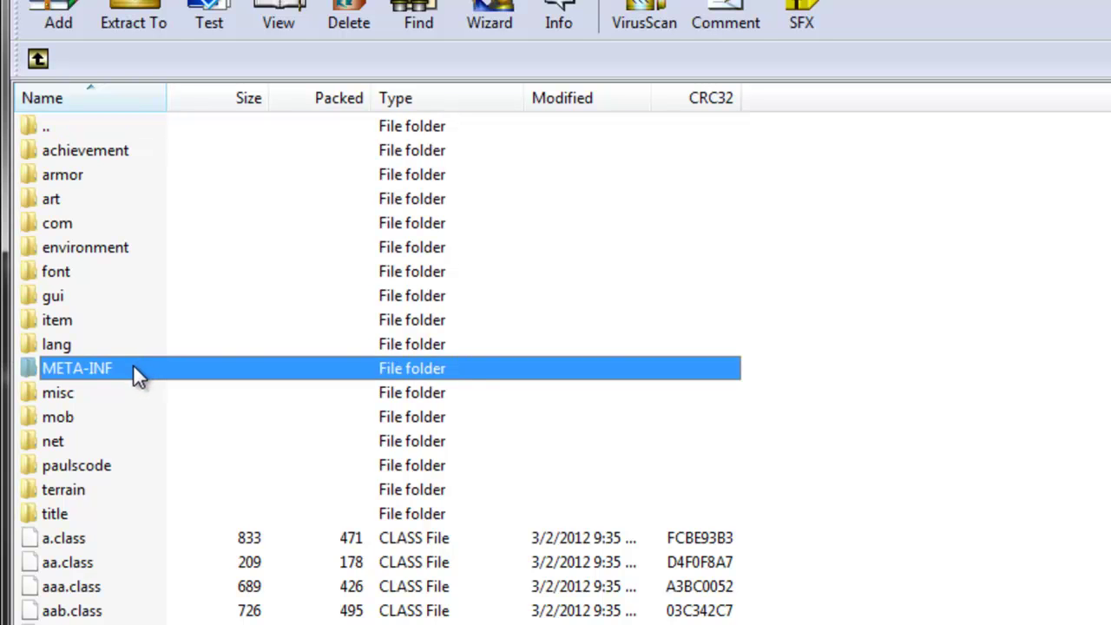
pyautogui.rightClick(133, 364)
pyautogui.click(159, 524)
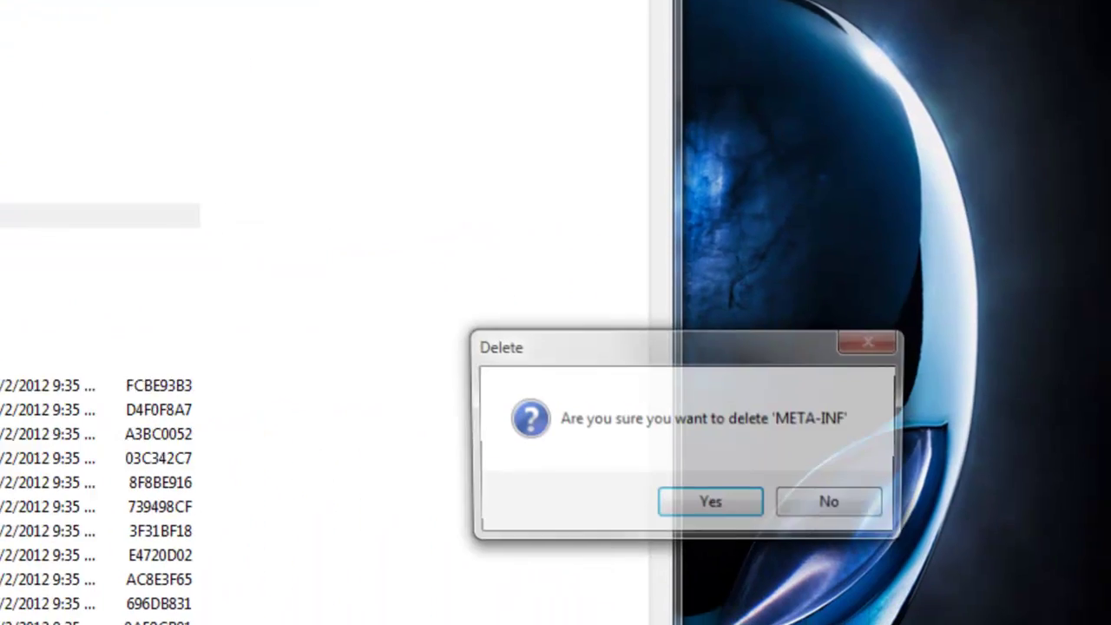
pyautogui.click(690, 484)
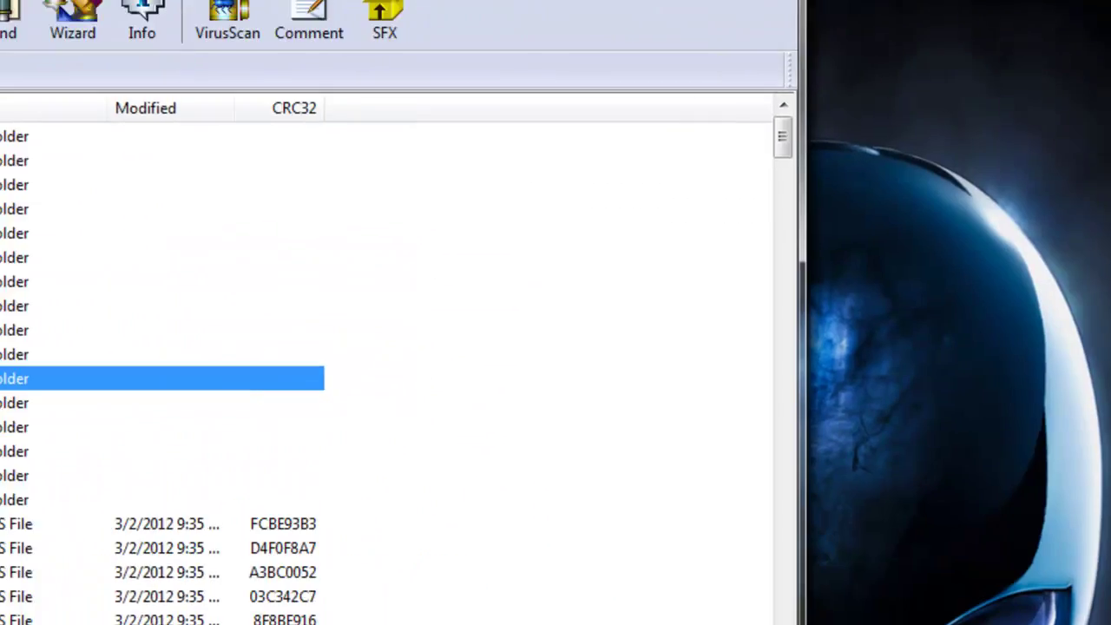
# Add all files from the OptiFine_1.2.3_HD_S_B archive to minecraft.jar and close the archive and folder windows.
pyautogui.doubleClick(990, 460)
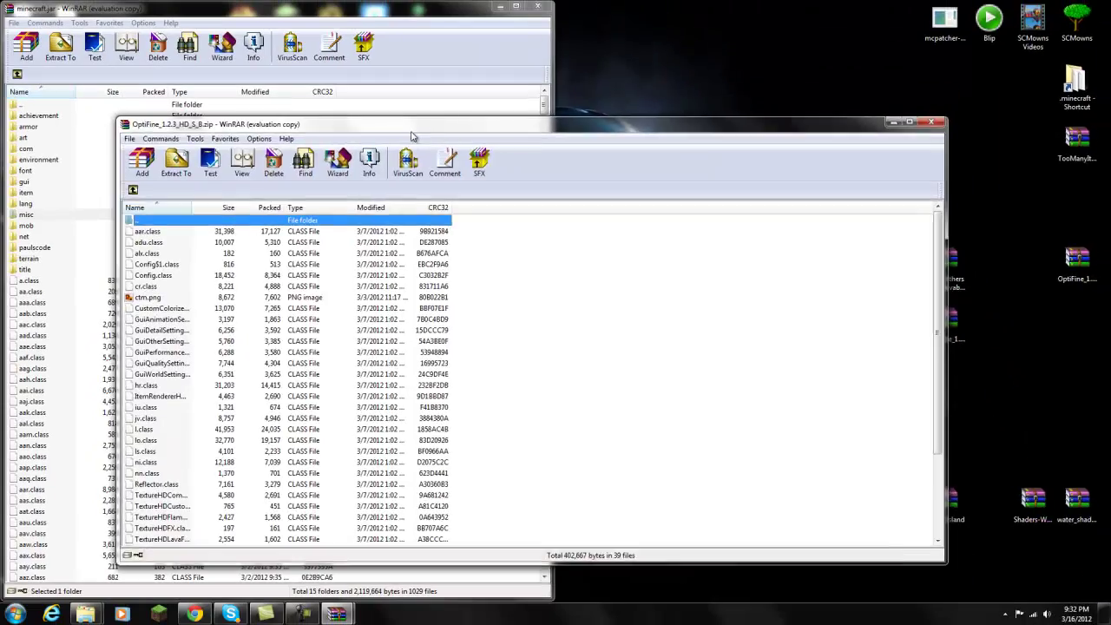
pyautogui.moveTo(412, 136); pyautogui.dragTo(1110, 132)
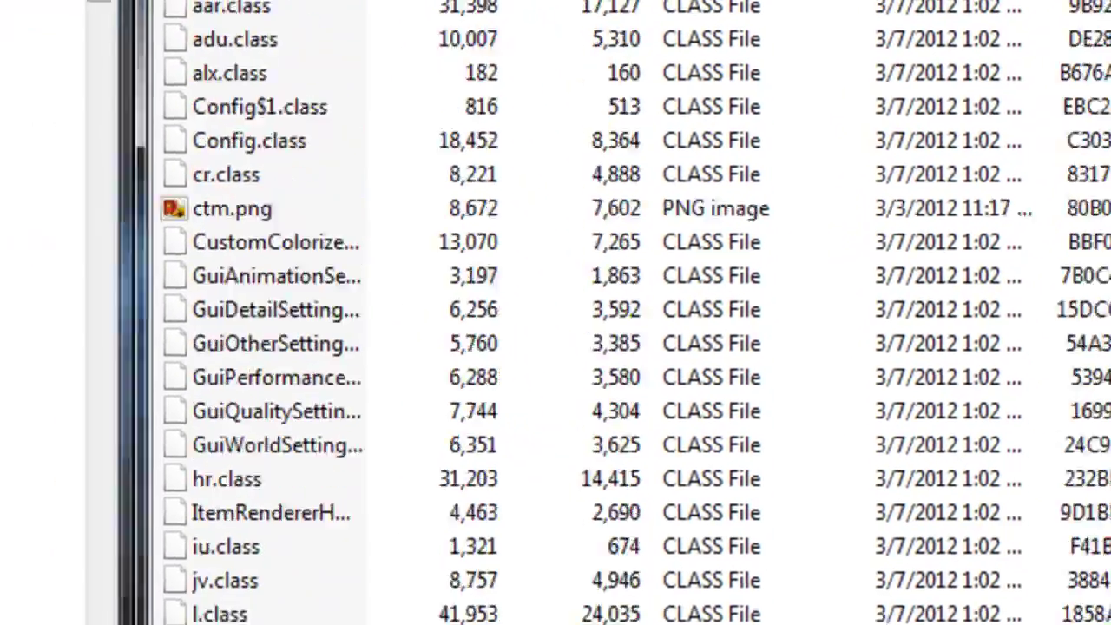
pyautogui.moveTo(1102, 616); pyautogui.dragTo(266, 3)
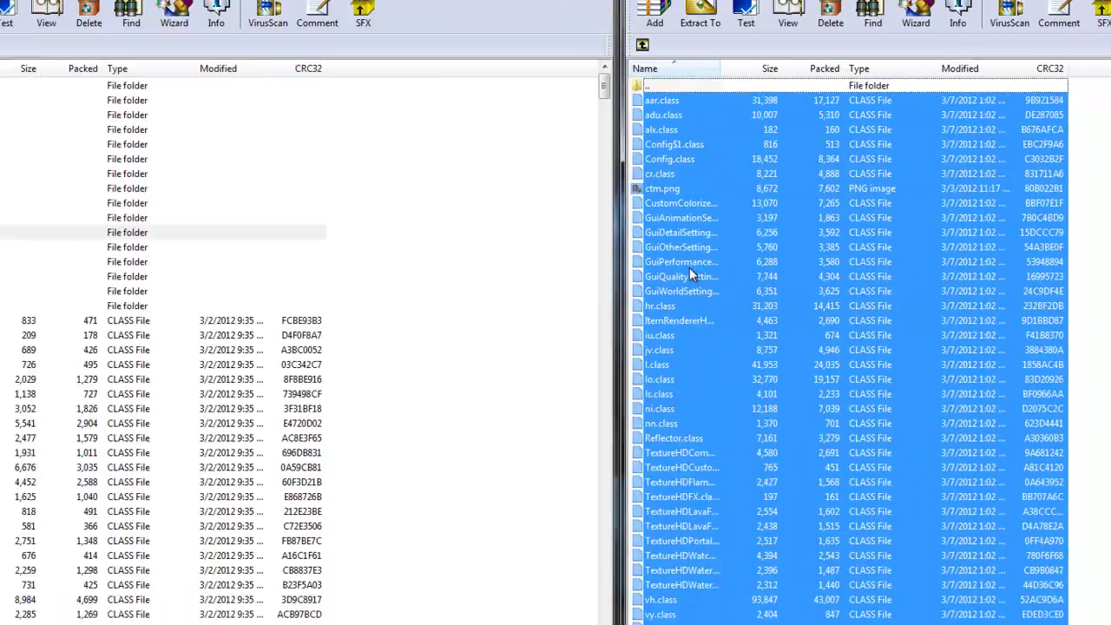
pyautogui.moveTo(689, 276); pyautogui.dragTo(47, 431)
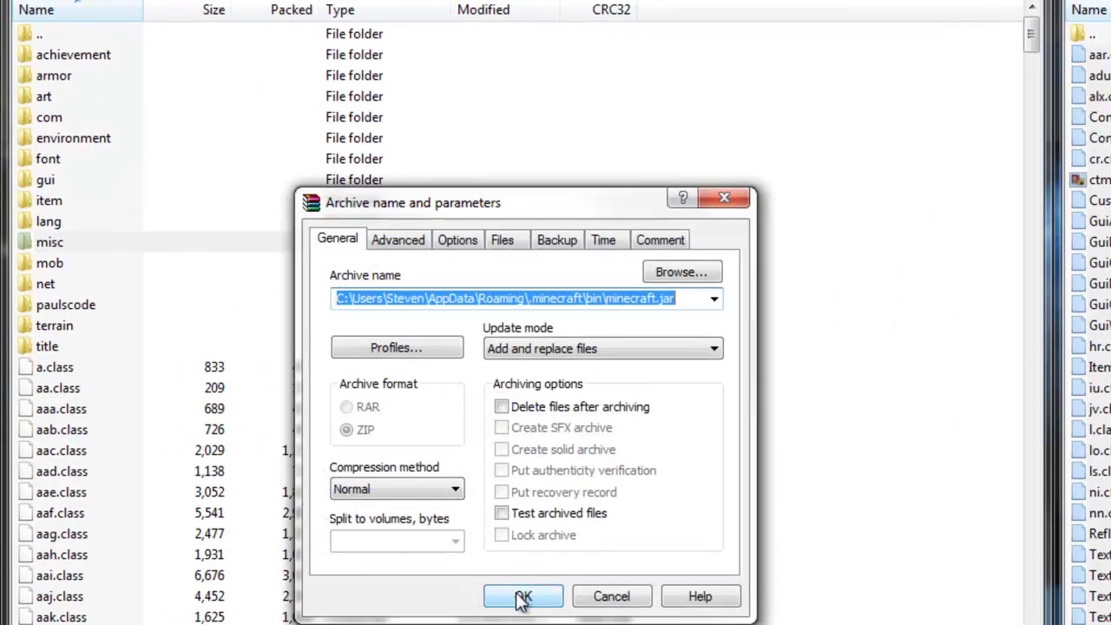
pyautogui.click(520, 597)
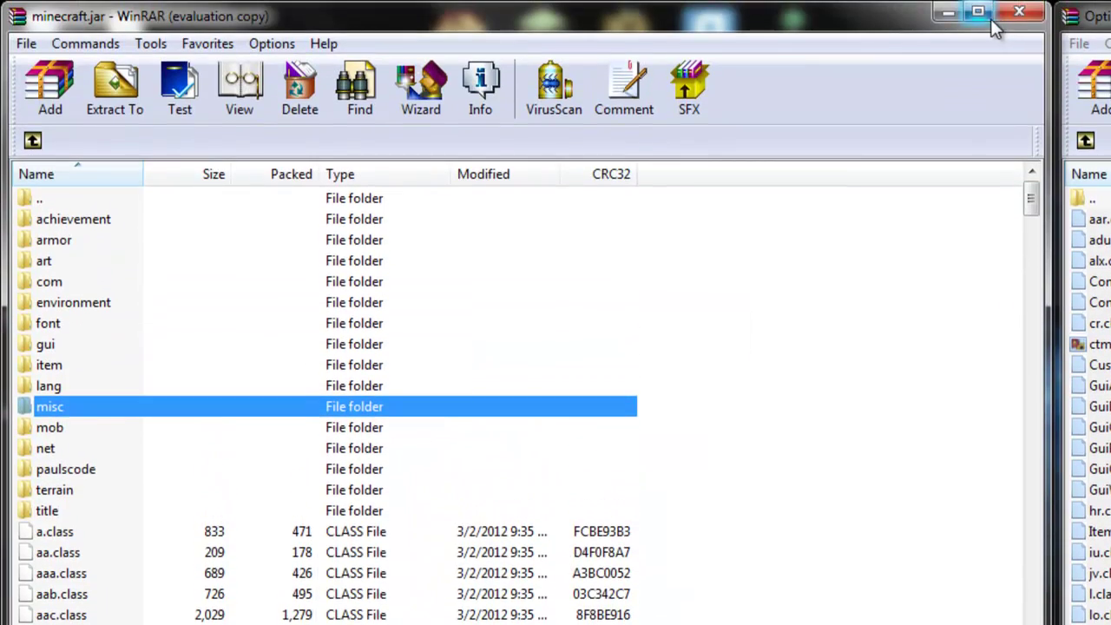
pyautogui.click(1018, 11)
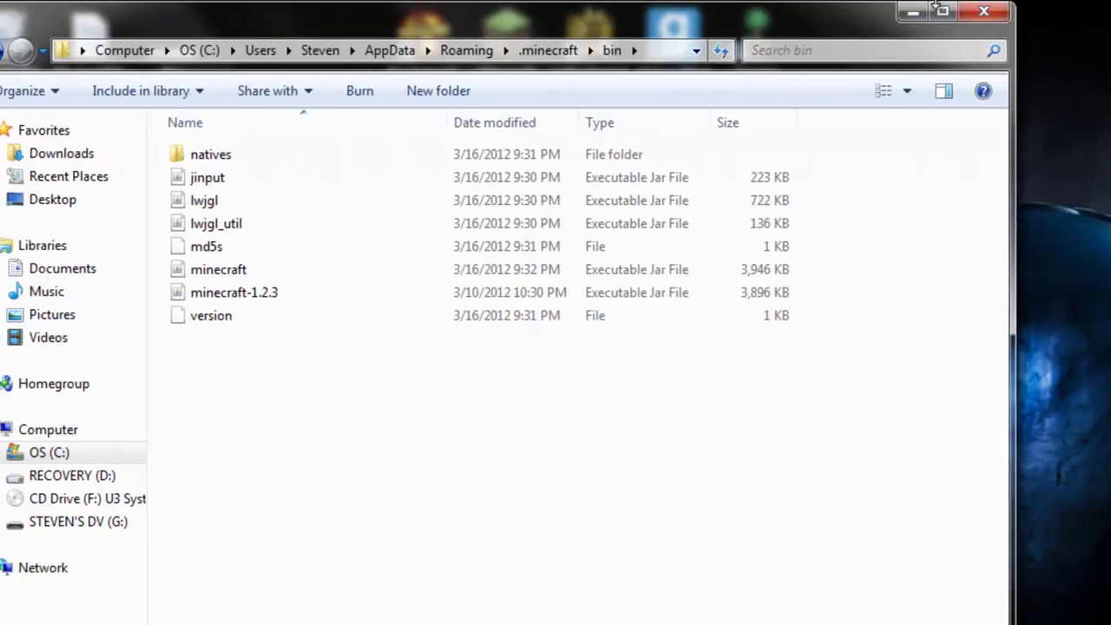
pyautogui.click(956, 11)
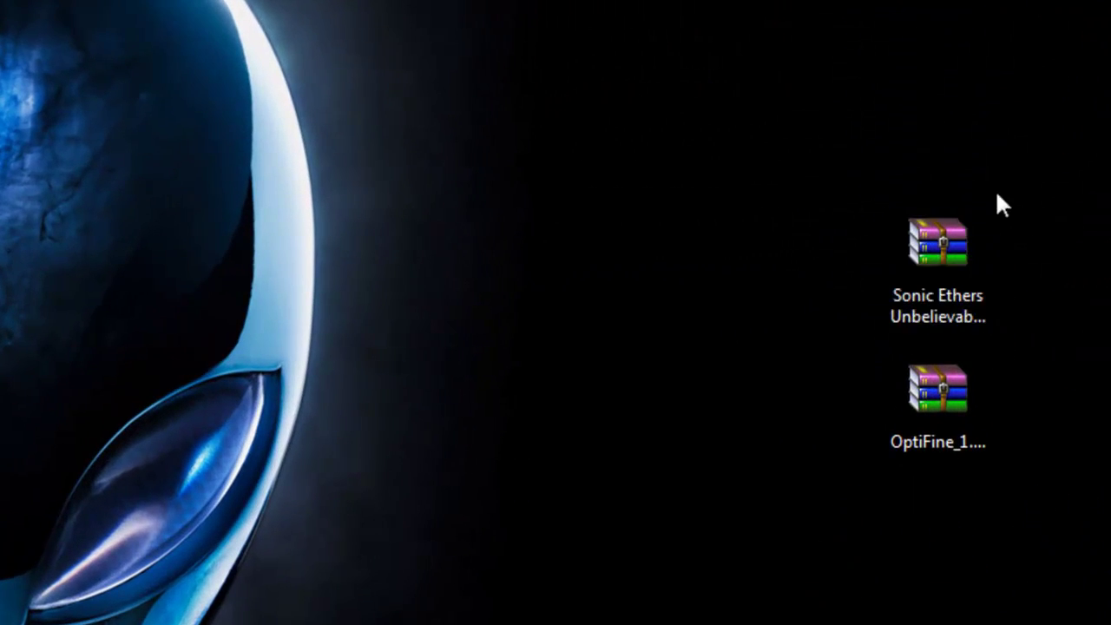
# Extract the Sonic Ether's Unbelievable Shaders v06 (Windows) folder from its archive to the desktop and place it beside the archive.
pyautogui.click(962, 321)
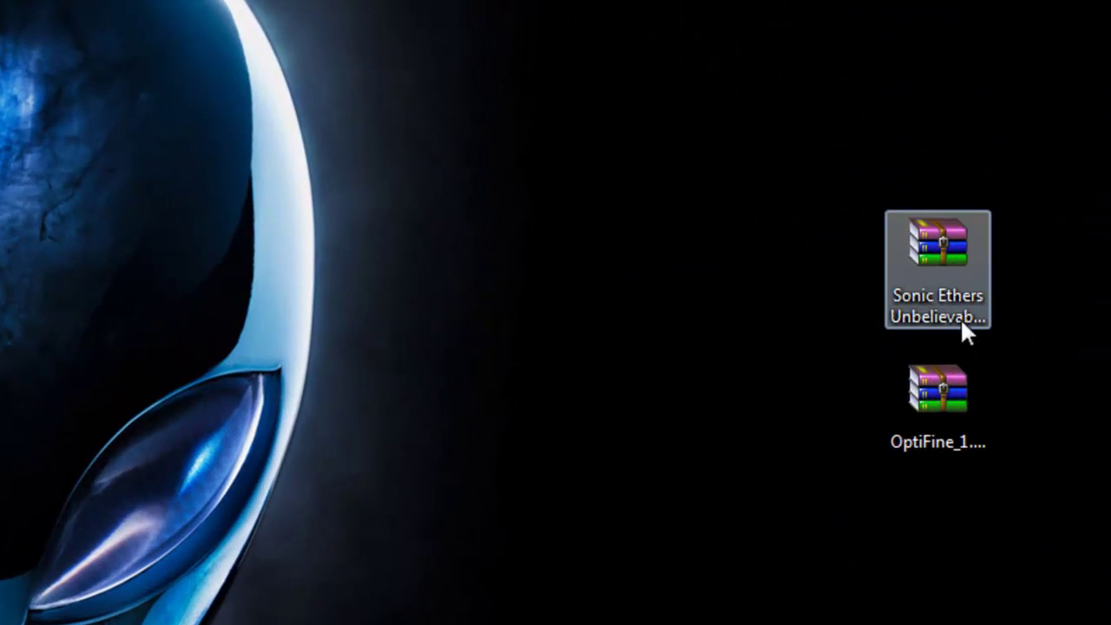
pyautogui.doubleClick(940, 235)
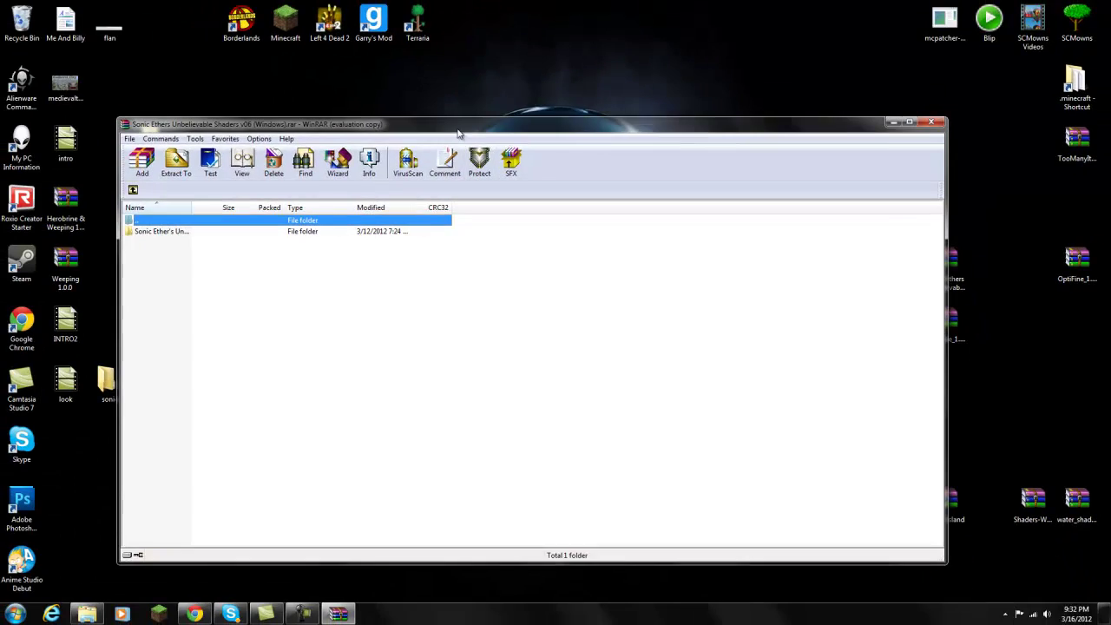
pyautogui.moveTo(460, 128); pyautogui.dragTo(902, 81)
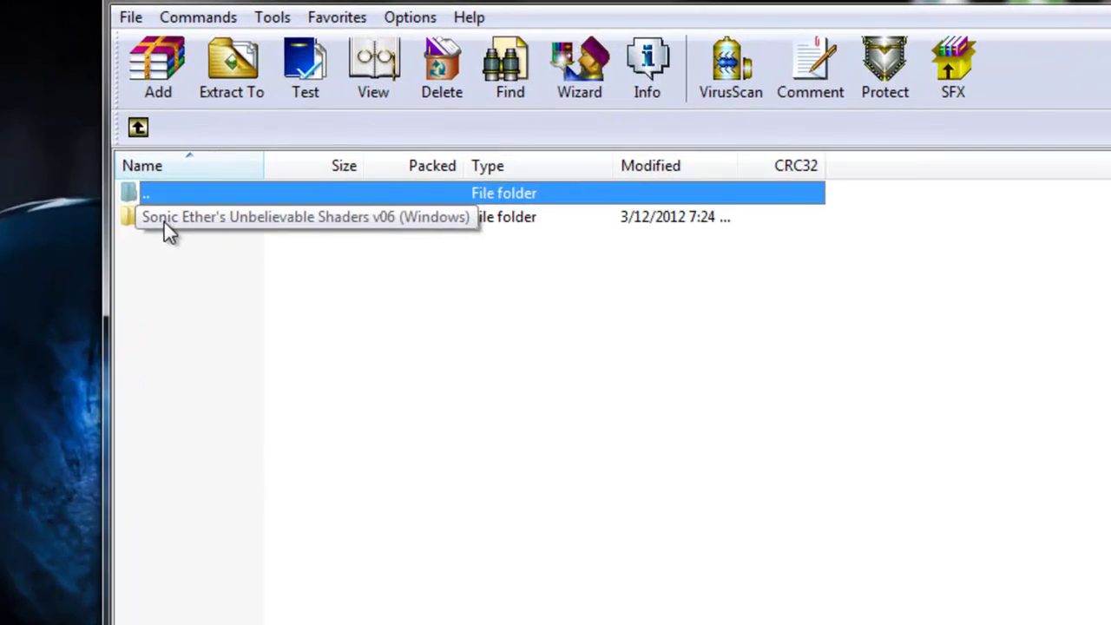
pyautogui.moveTo(200, 222); pyautogui.dragTo(500, 297)
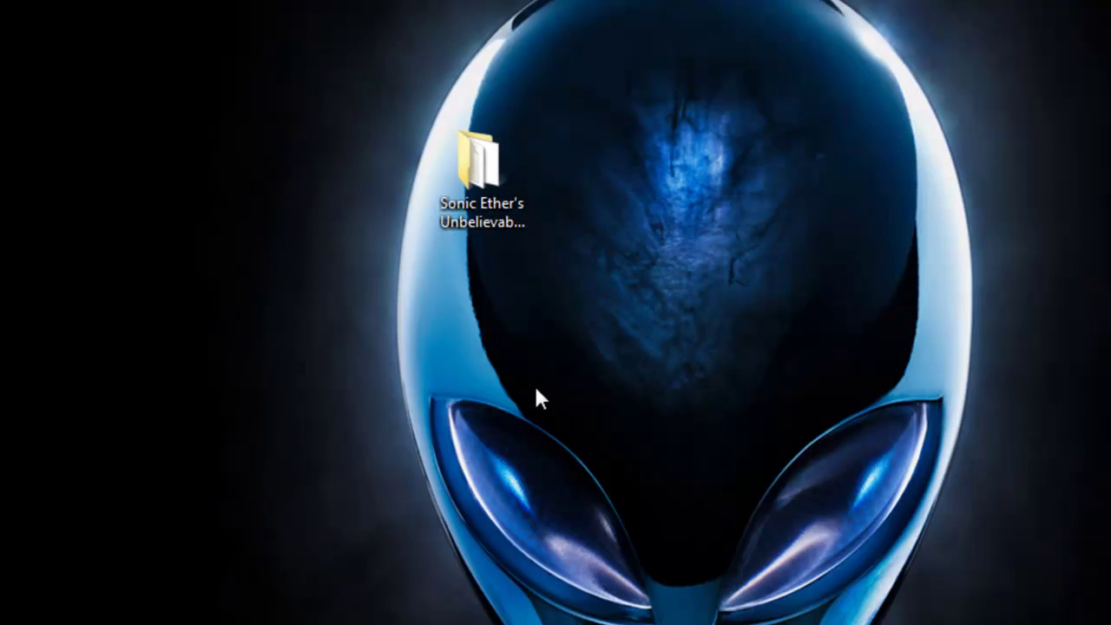
pyautogui.moveTo(480, 165); pyautogui.dragTo(903, 139)
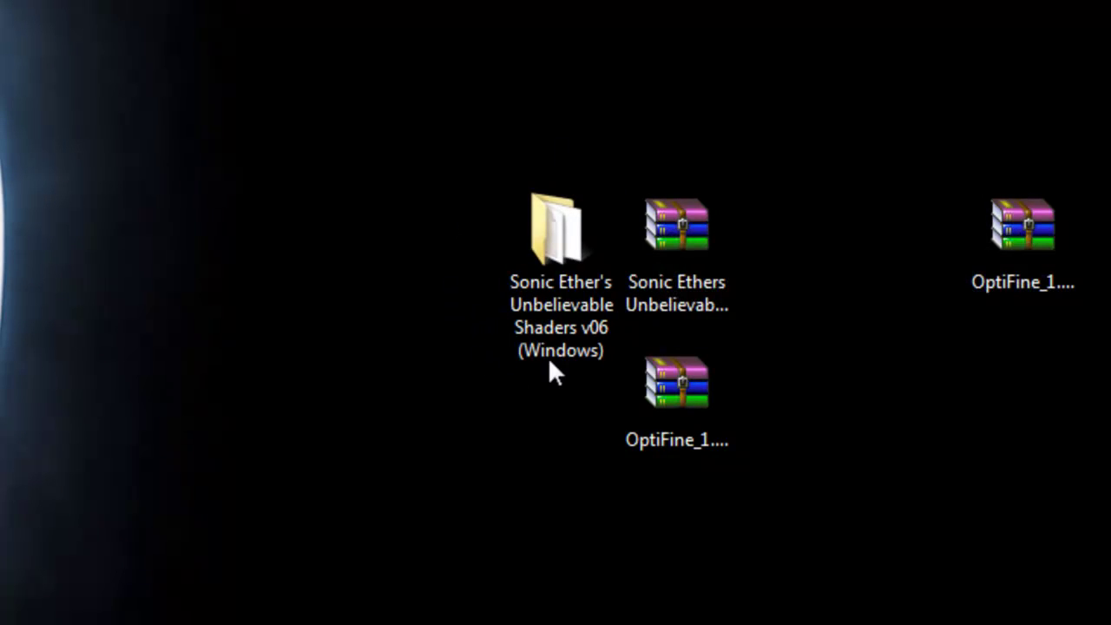
# Run INSTALLER from the extracted shaders folder, install the Shaders mod by Daxnitro, and close the installer and folder.
pyautogui.click(549, 251)
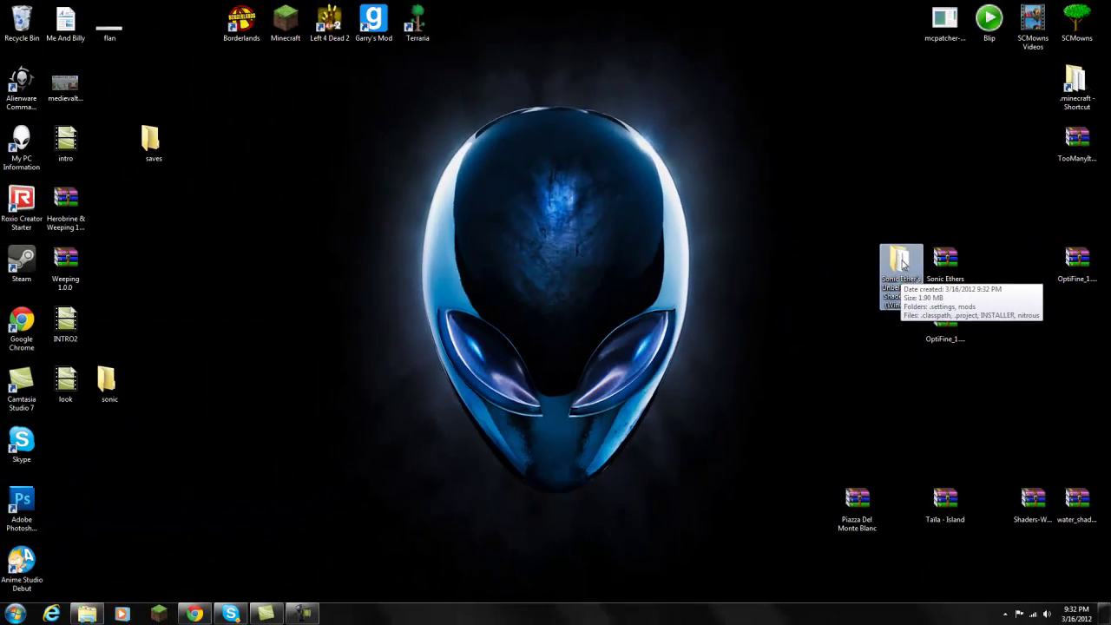
pyautogui.doubleClick(902, 263)
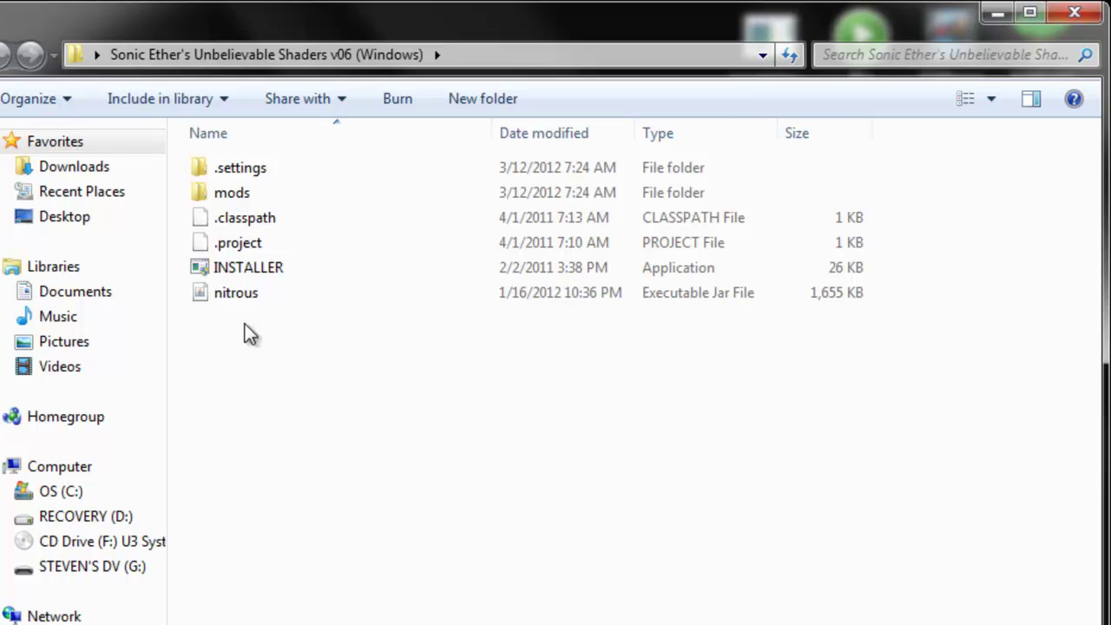
pyautogui.doubleClick(271, 280)
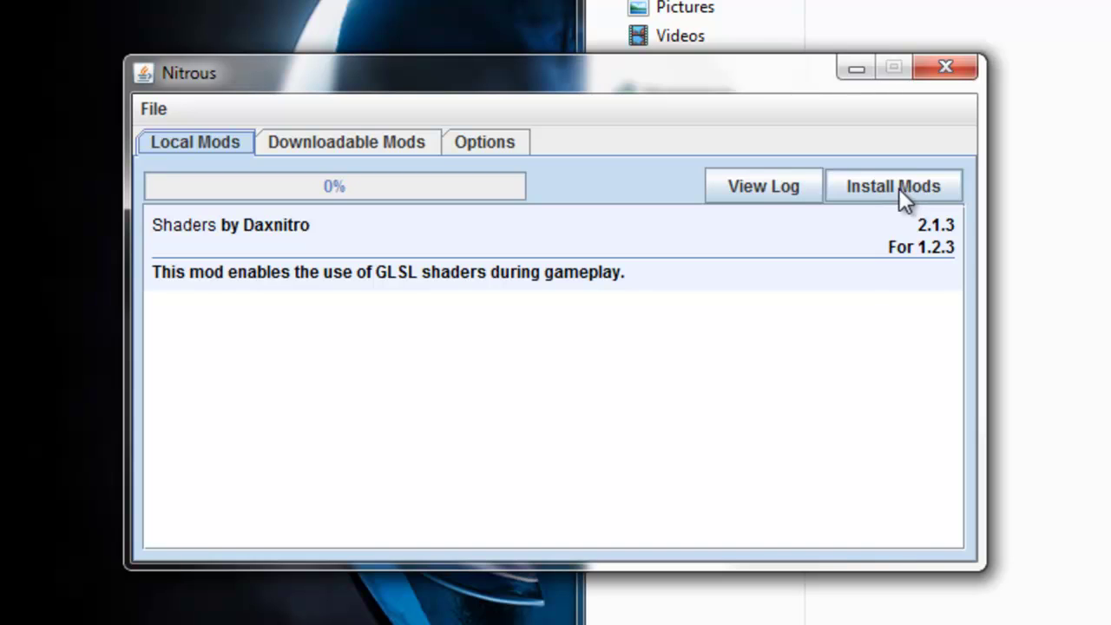
pyautogui.click(894, 188)
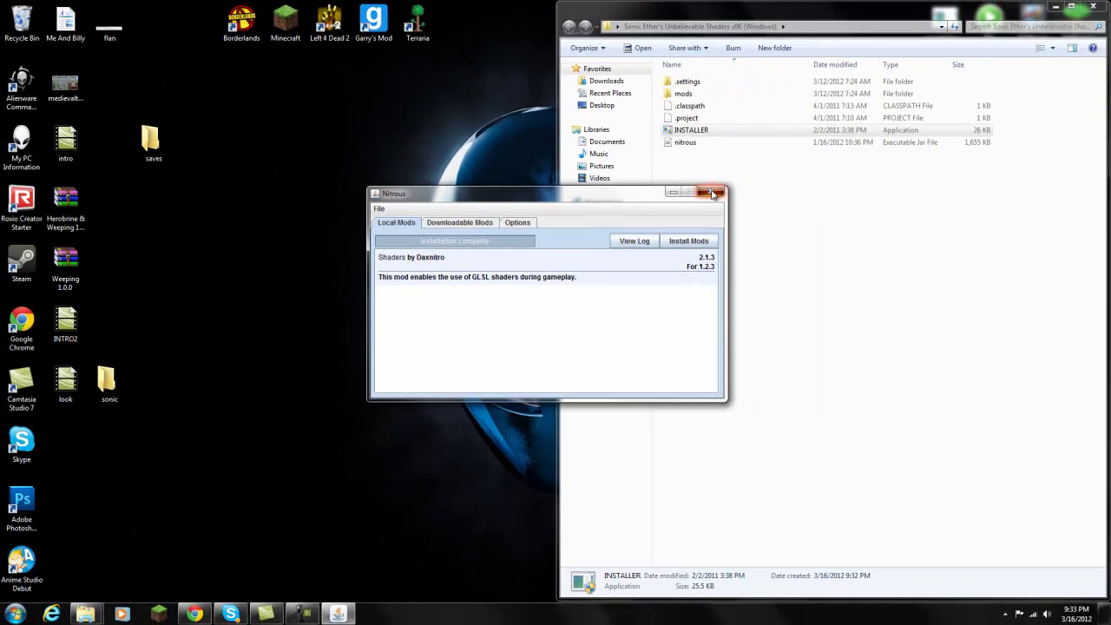
pyautogui.click(946, 67)
pyautogui.click(1093, 6)
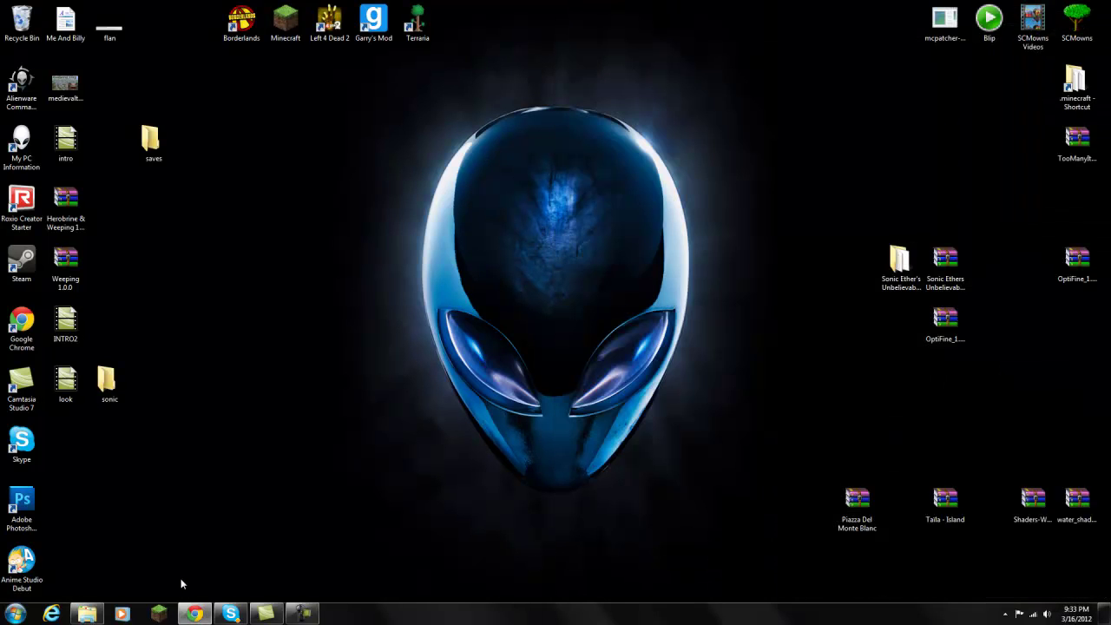
# Launch Minecraft and log in with the remembered account credentials.
pyautogui.click(158, 613)
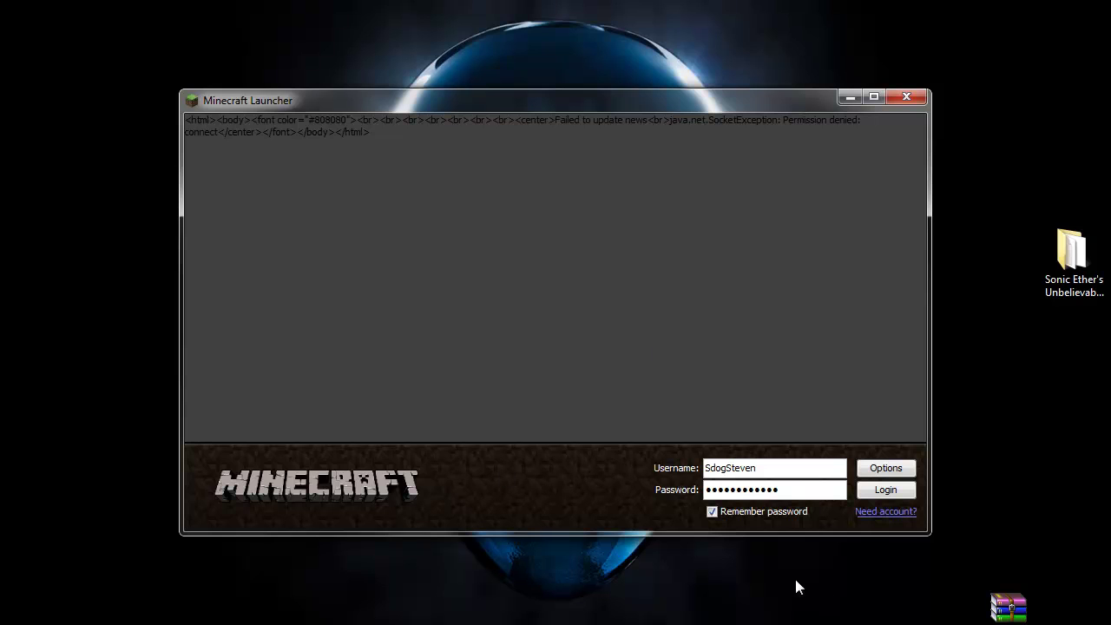
pyautogui.click(889, 491)
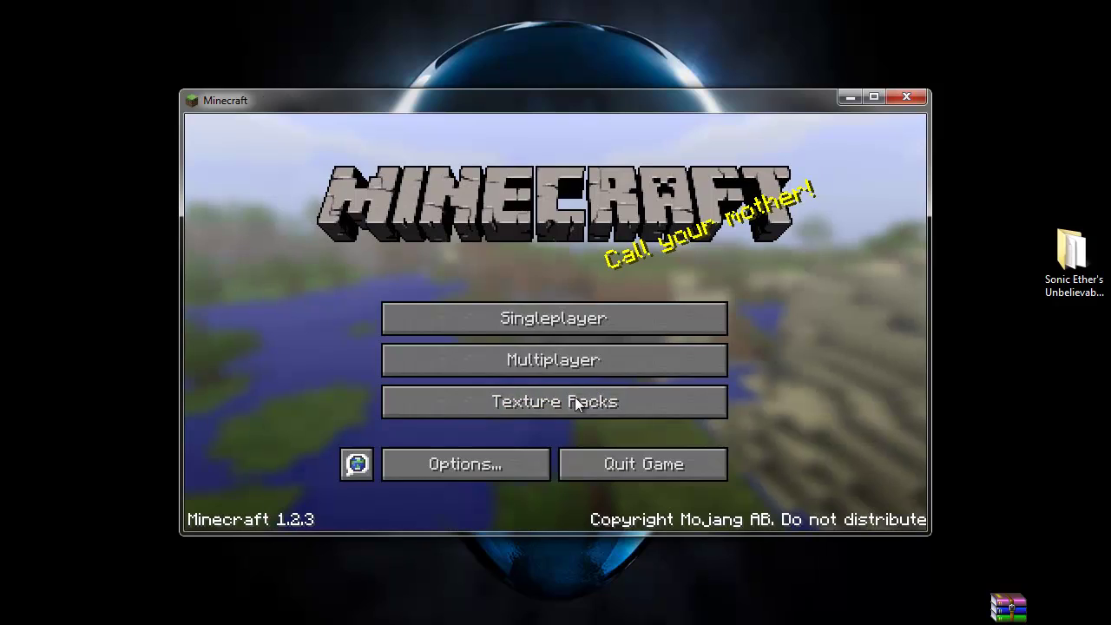
# Look through the installed texture packs, keep the Default pack selected, and return to the title screen.
pyautogui.click(564, 398)
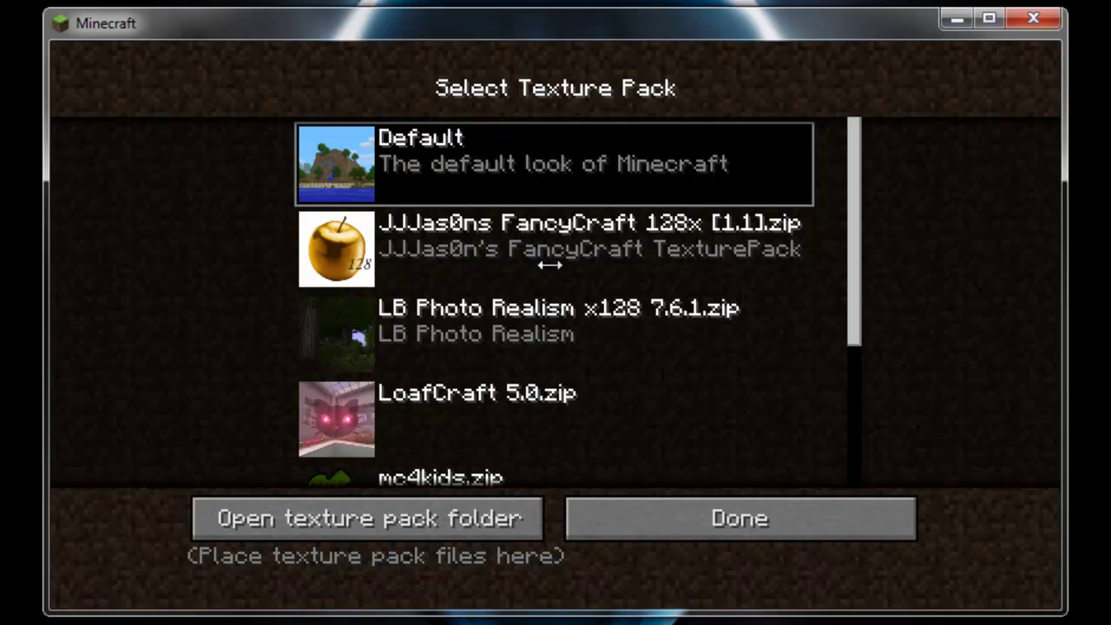
pyautogui.scroll(-5, 463, 253)
pyautogui.scroll(4, 523, 401)
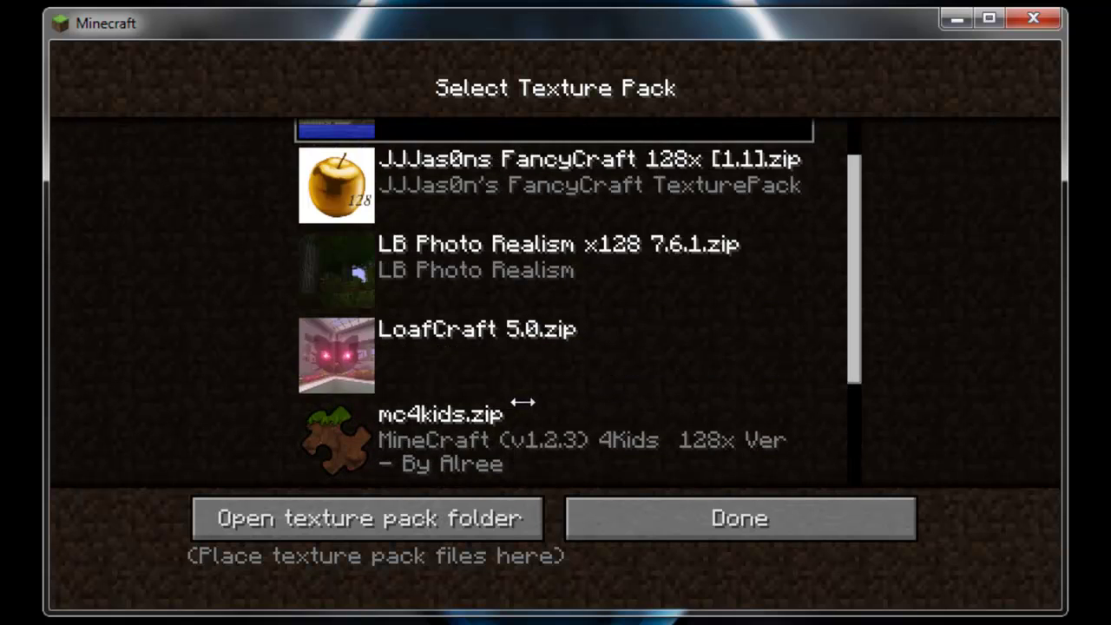
pyautogui.scroll(1, 522, 402)
pyautogui.scroll(-4, 504, 397)
pyautogui.scroll(3, 484, 394)
pyautogui.scroll(1, 484, 393)
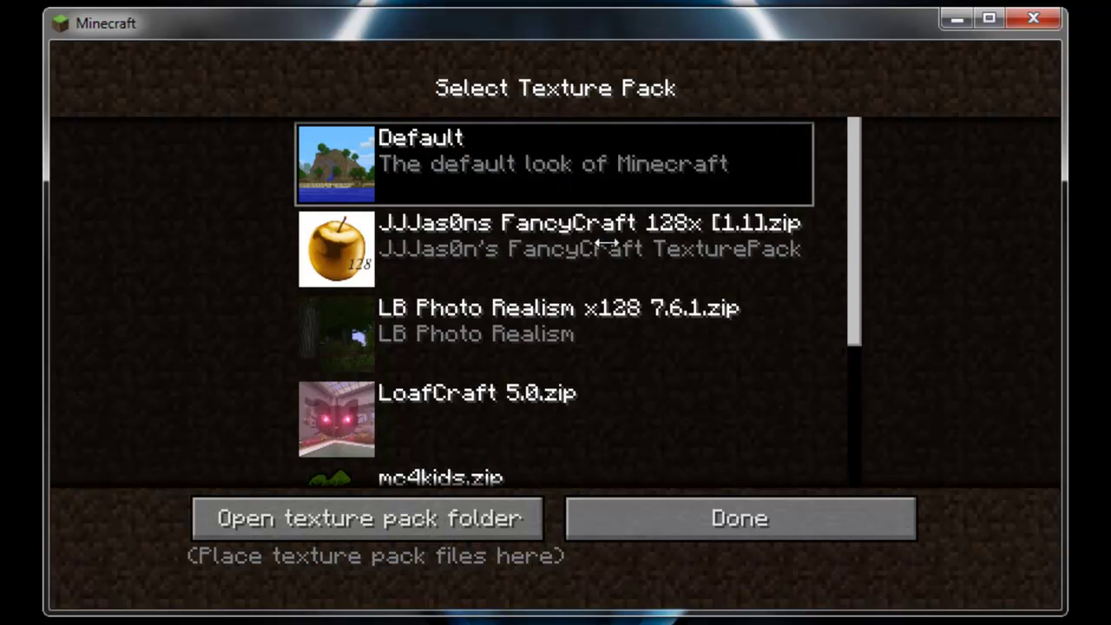
pyautogui.click(703, 517)
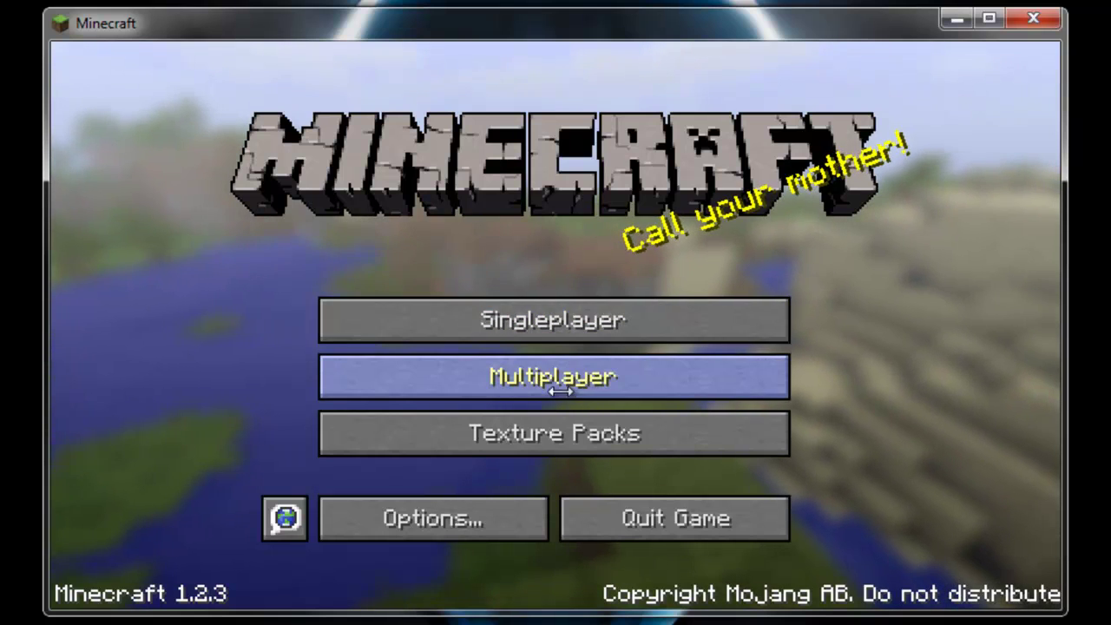
# Join SCMowns Server from the multiplayer server list.
pyautogui.click(560, 388)
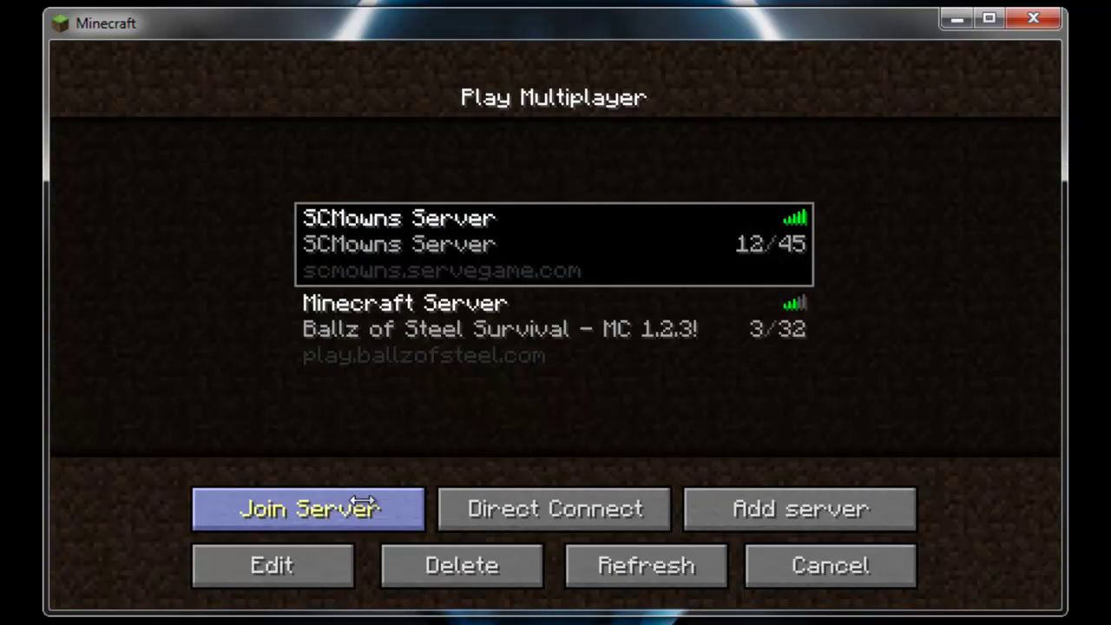
pyautogui.click(365, 493)
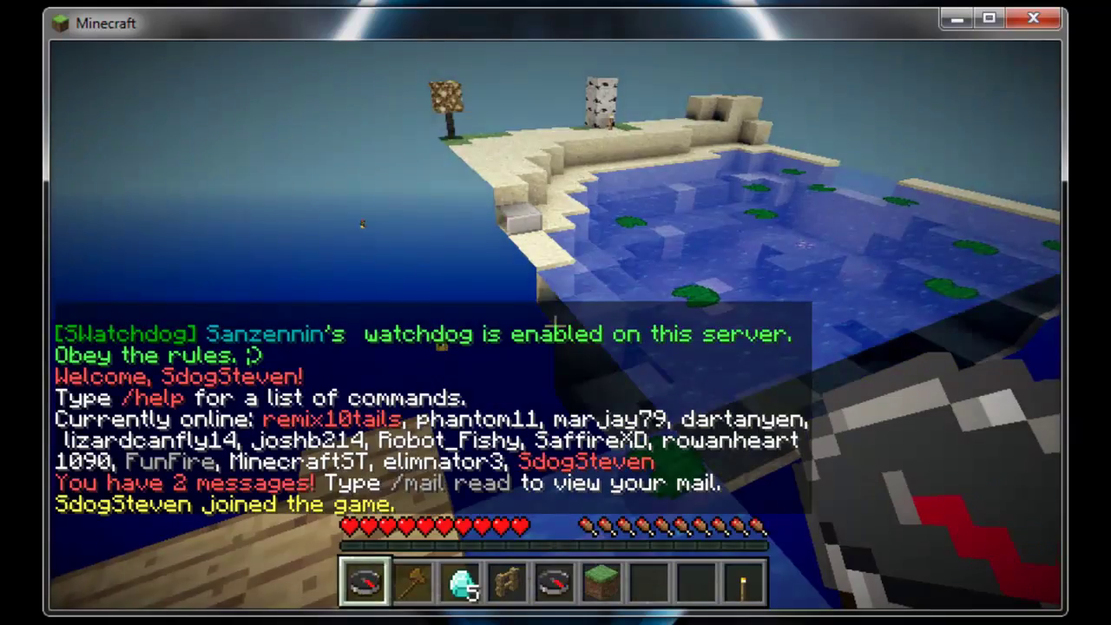
# Hold the grass block from the hotbar and inspect the shaded scenery with the HUD temporarily hidden.
pyautogui.press('6')
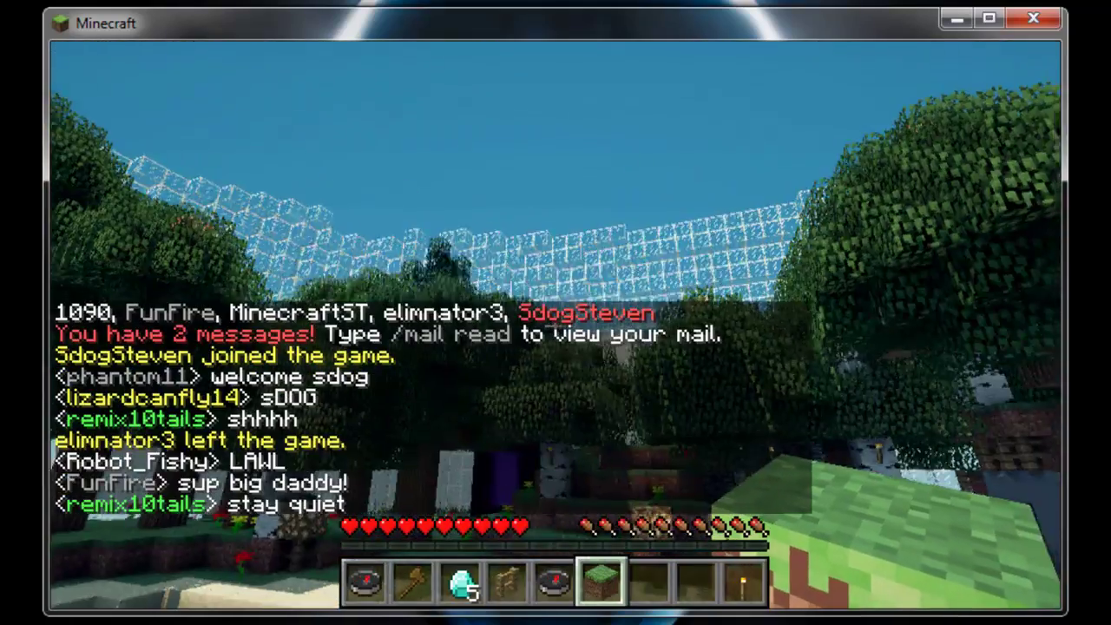
pyautogui.press('F1')
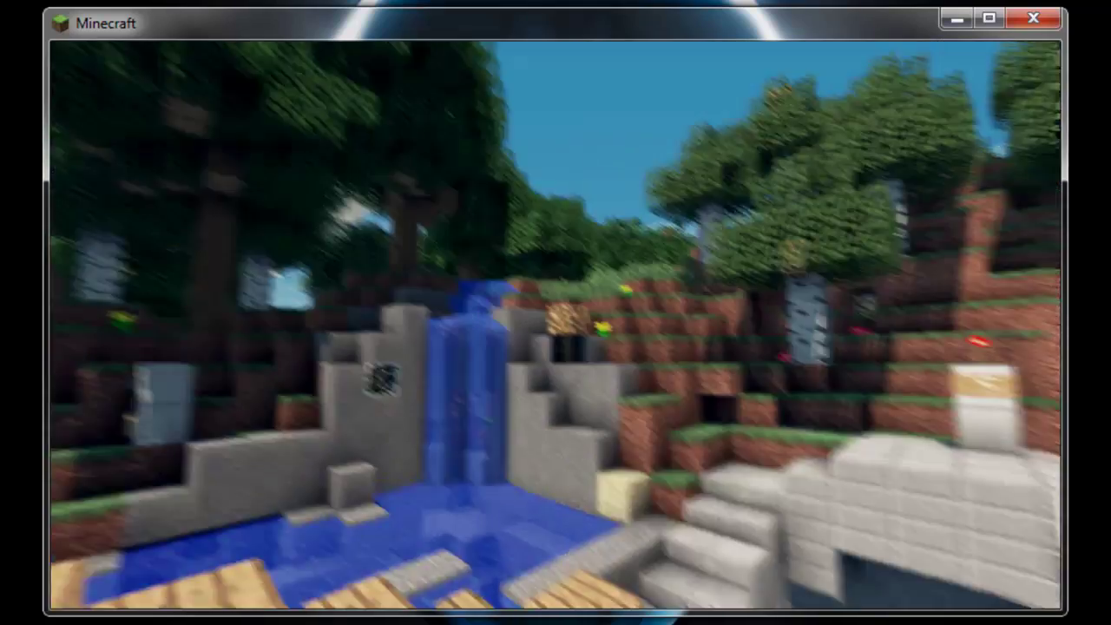
pyautogui.press('F1')
# Check the debug overlay with its profiler graph while viewing the shaded world, and hide the overlay again.
pyautogui.hotkey('shift', 'F3')
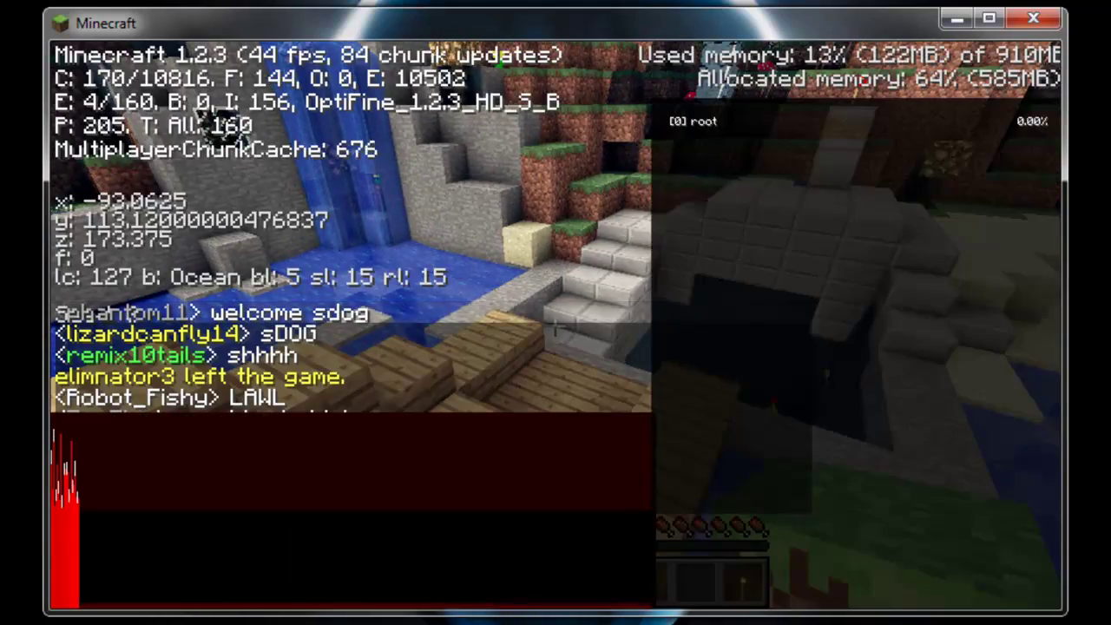
pyautogui.press('Escape')
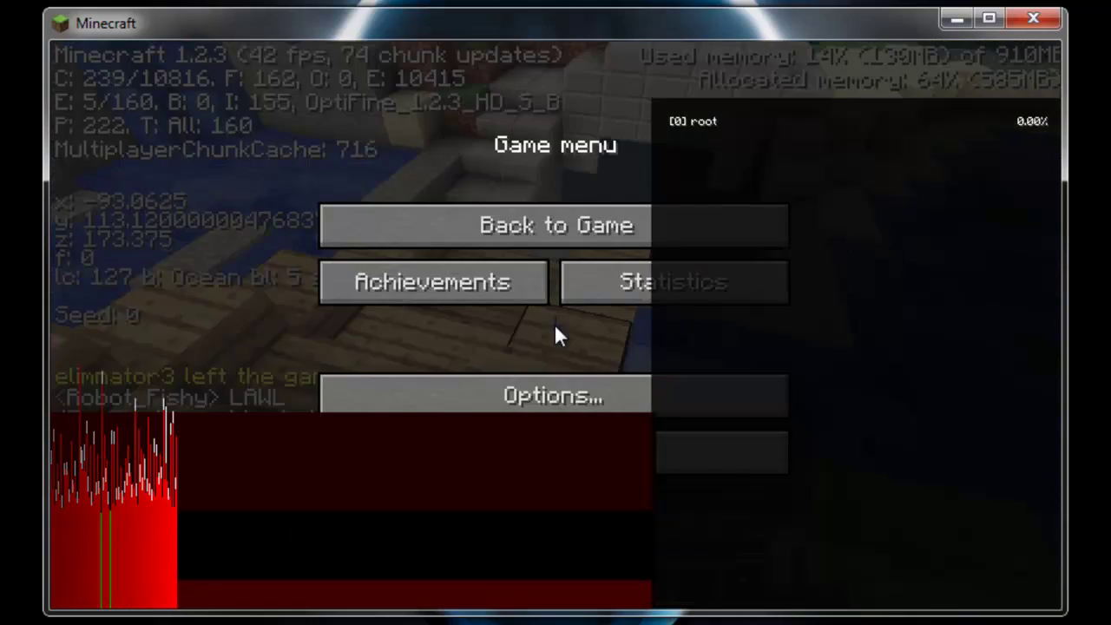
pyautogui.click(441, 223)
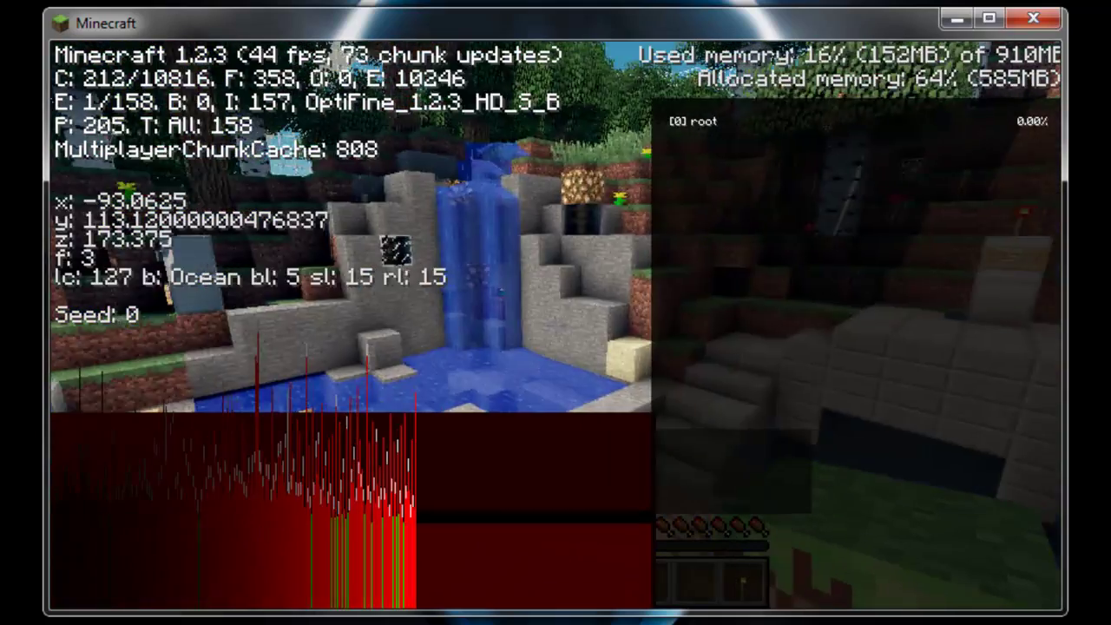
pyautogui.press('F3')
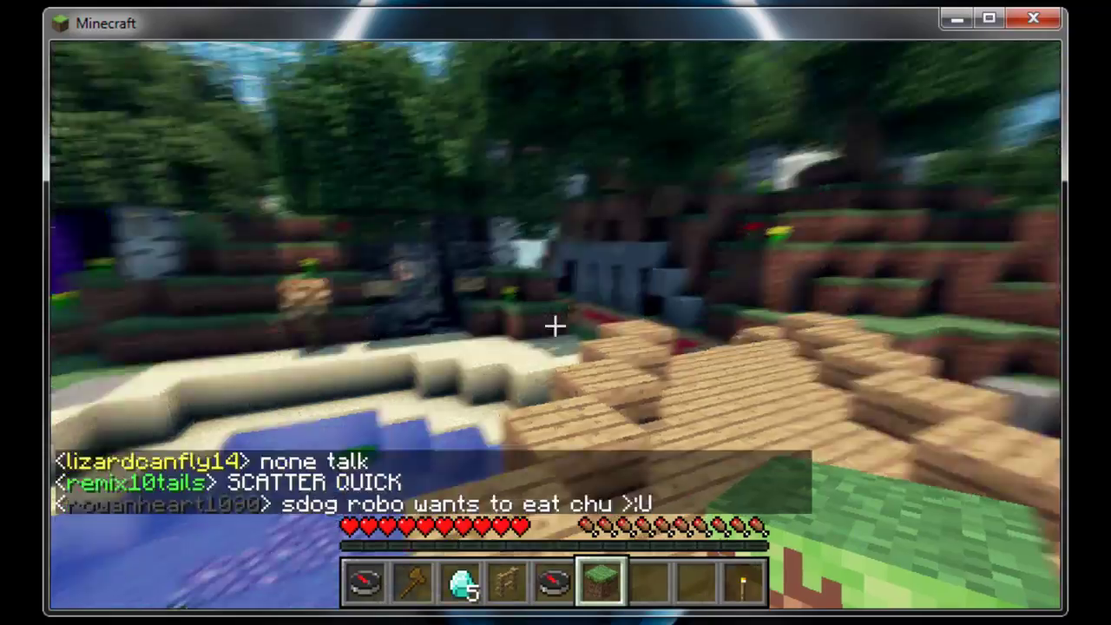